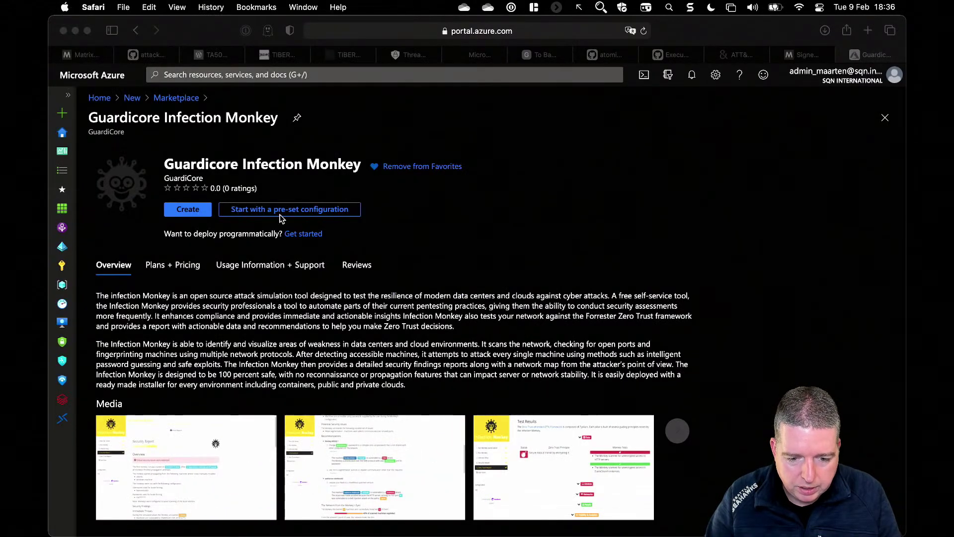
# Step: Open the Infection Monkey server at 52.143.49.251:5000 in a new browser tab
pyautogui.click(272, 297)
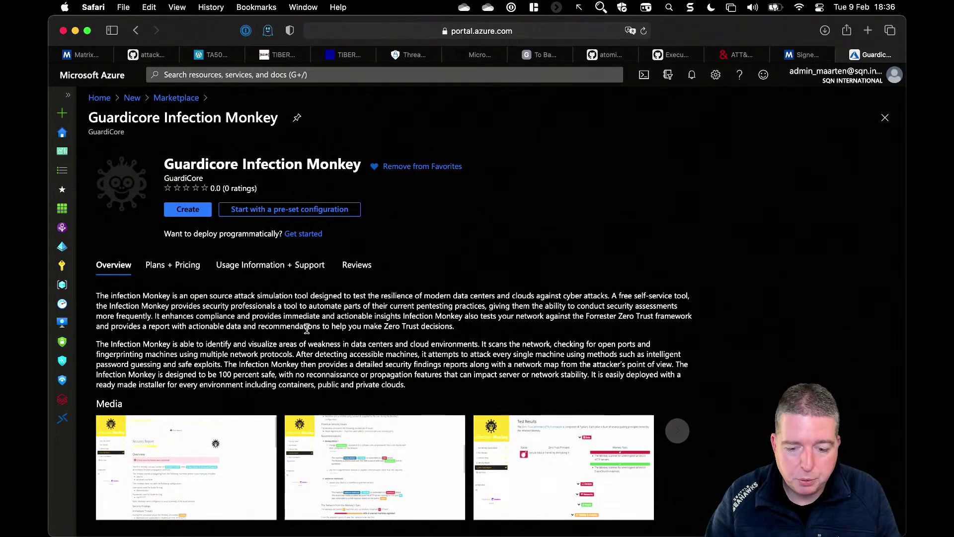
pyautogui.scroll(-5, 307, 330)
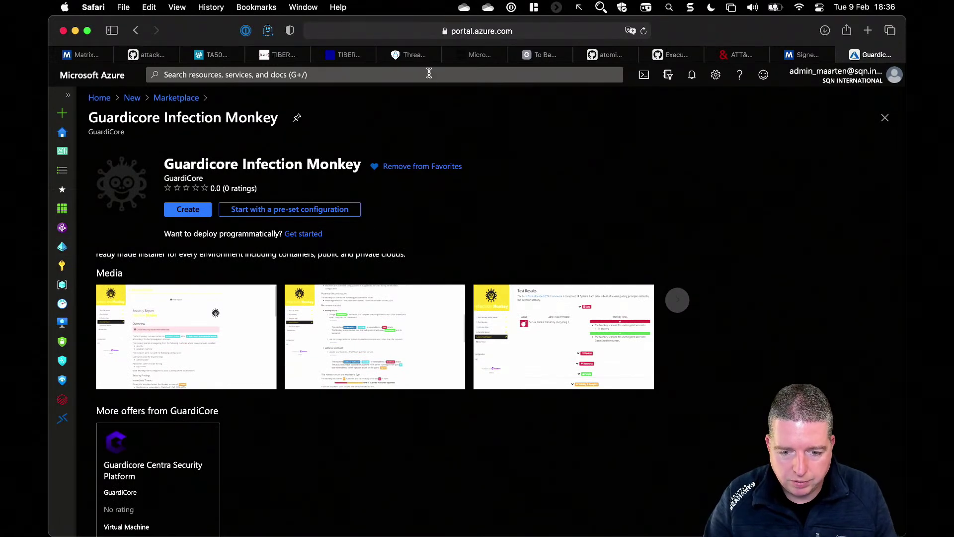
pyautogui.press('super+t')
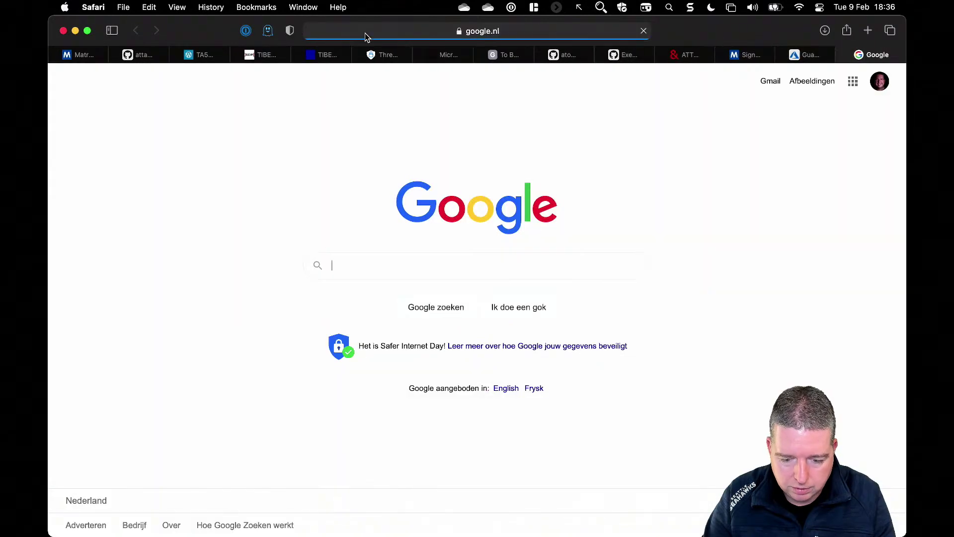
pyautogui.click(379, 33)
pyautogui.write('52')
pyautogui.press('Return')
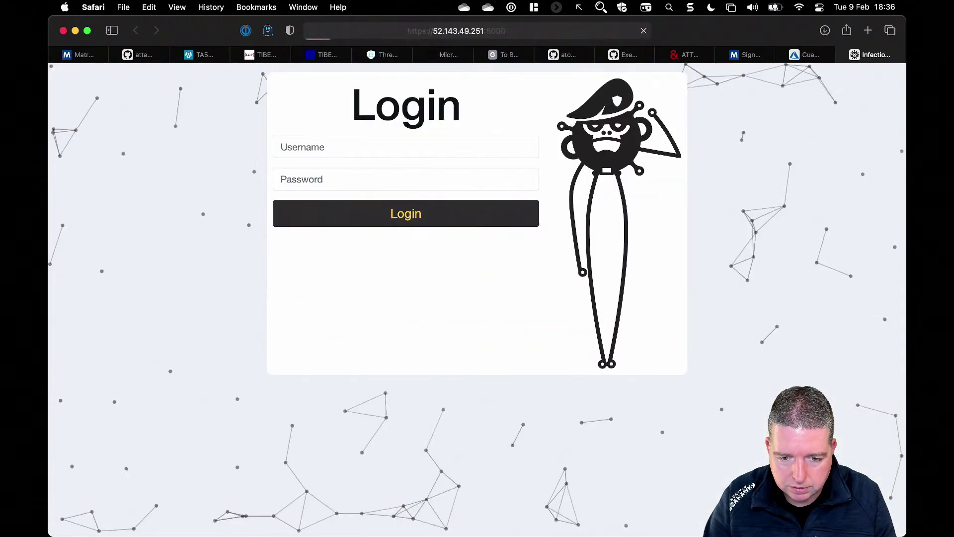
# Step: Unlock the password manager, fill in the stored username and account password, and log in to the Infection Monkey server
pyautogui.click(435, 148)
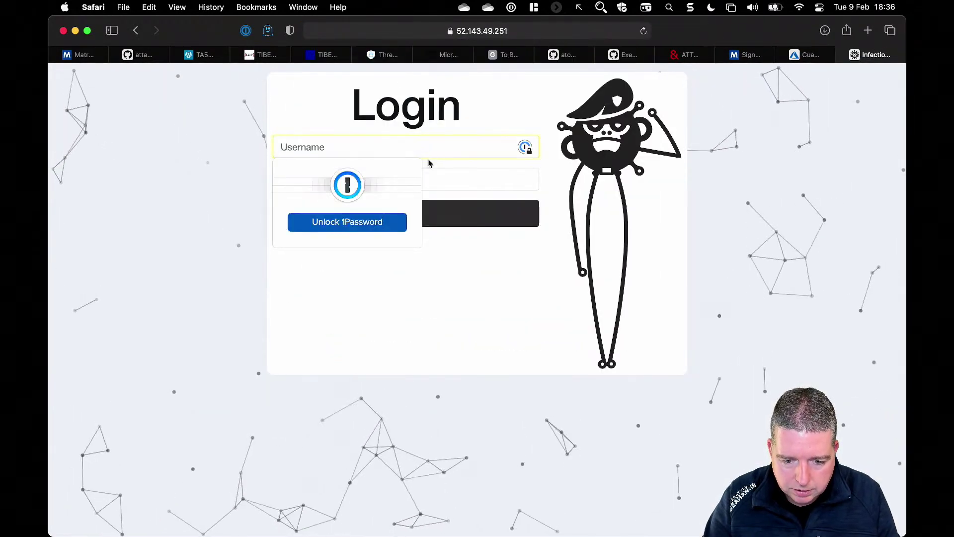
pyautogui.click(394, 226)
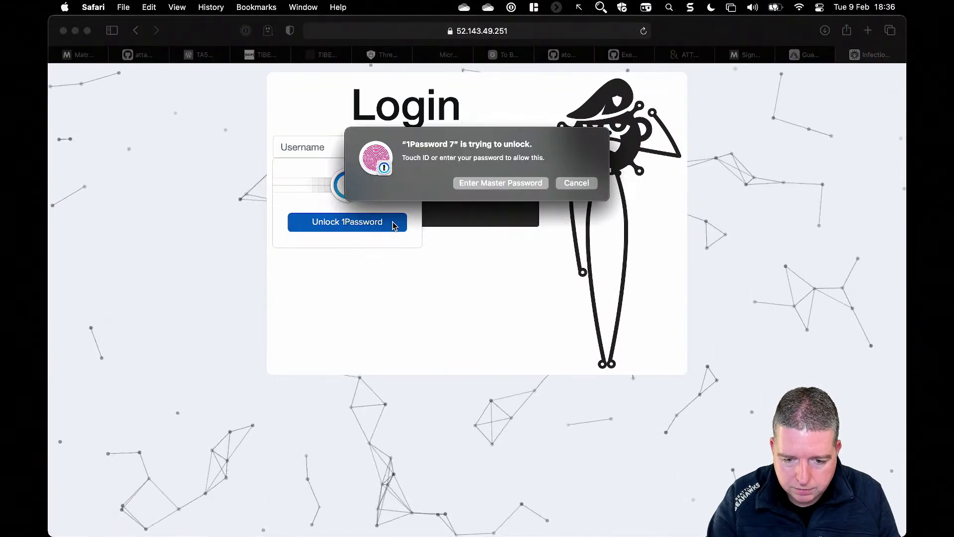
pyautogui.click(386, 185)
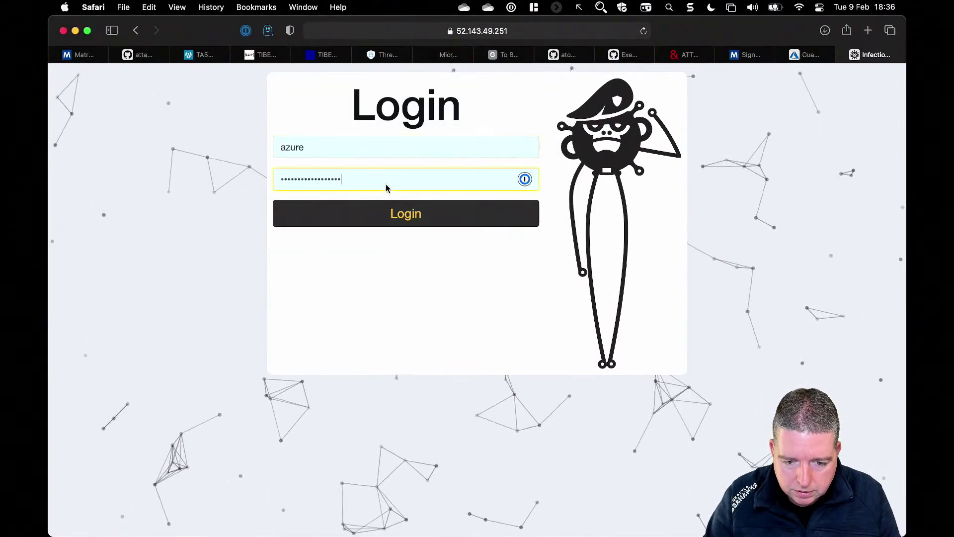
pyautogui.click(431, 213)
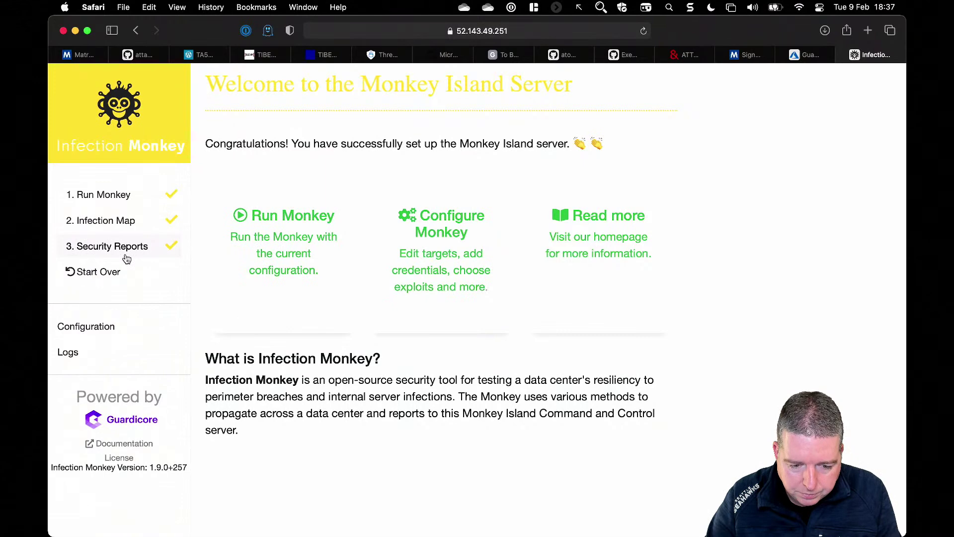
# Step: View the Monkey configuration's ATT&CK matrix and the infection map
pyautogui.click(116, 335)
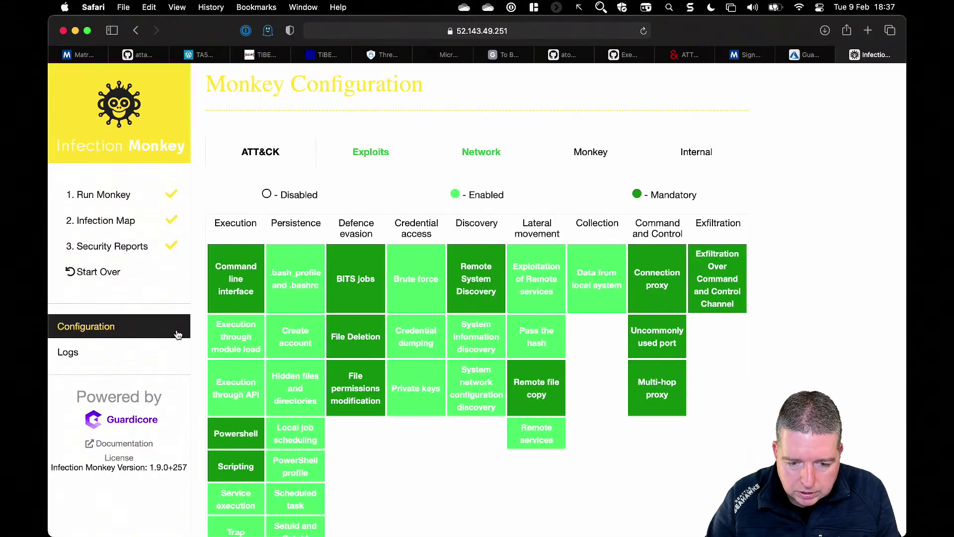
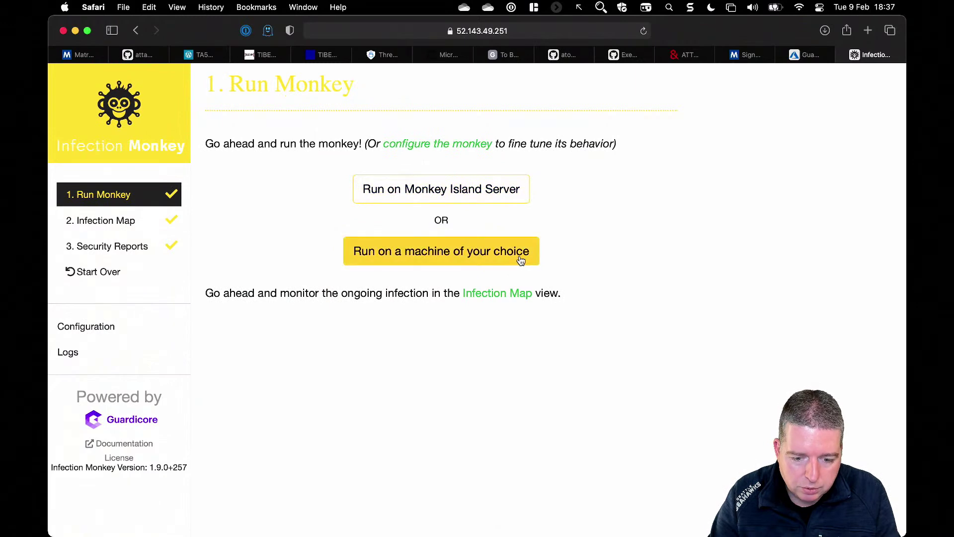
pyautogui.click(121, 224)
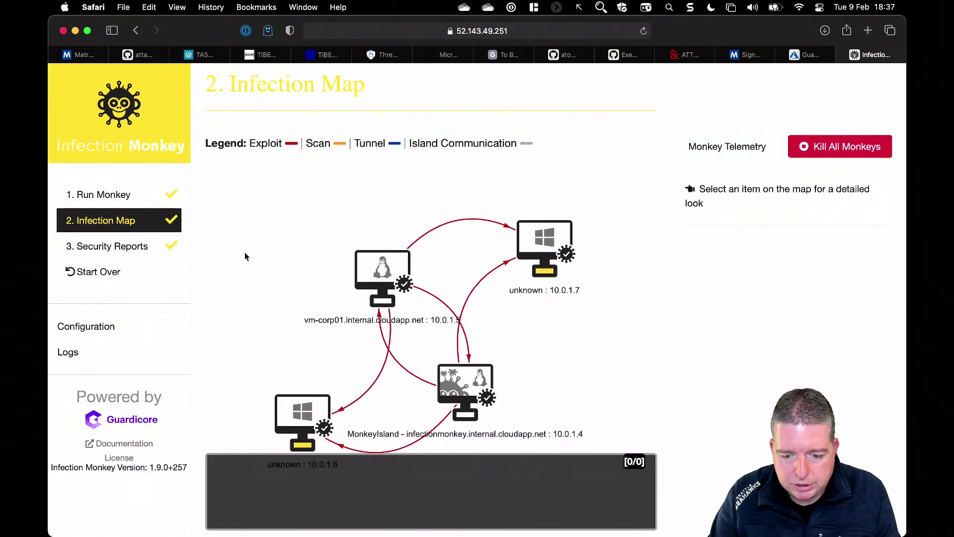
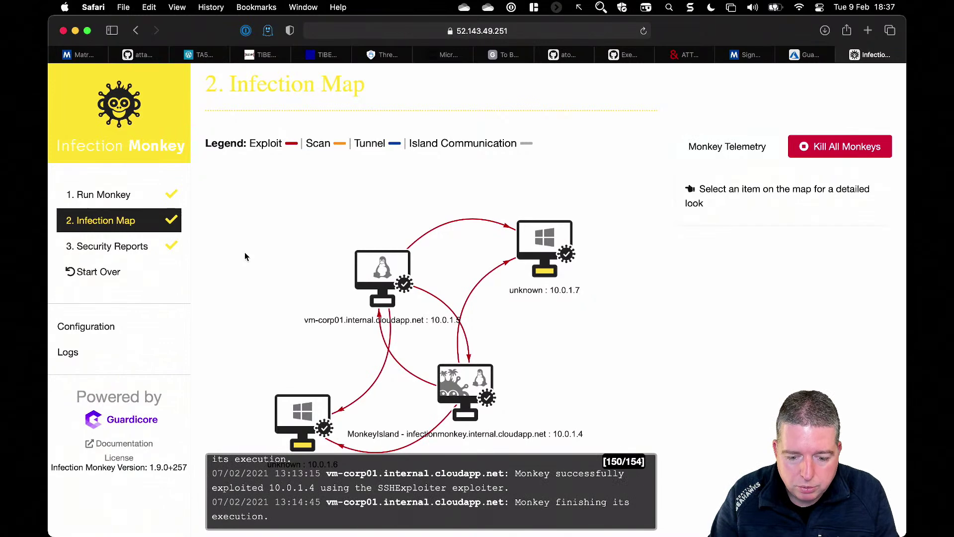
# Step: Open the ATT&CK report in the security reports and examine its matrix of techniques by tactic
pyautogui.click(143, 249)
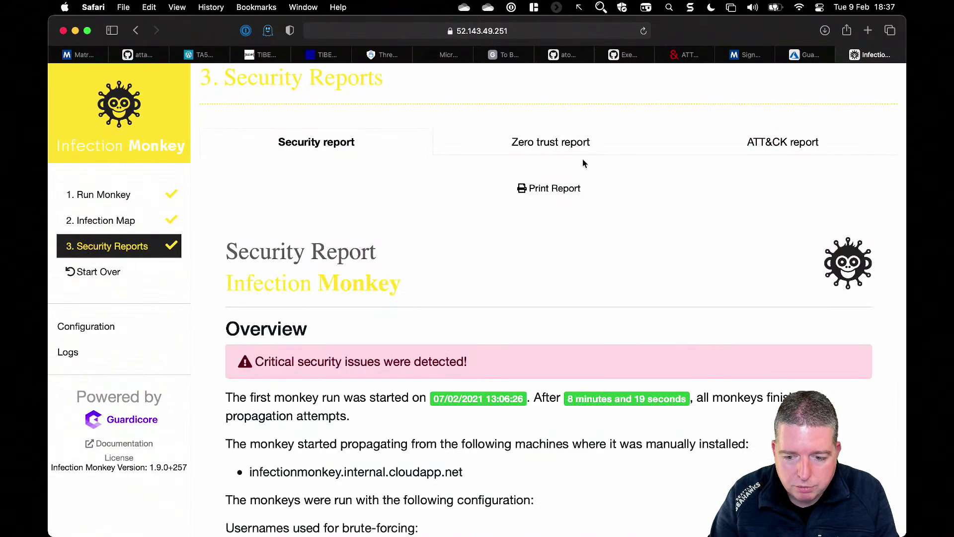
pyautogui.click(751, 145)
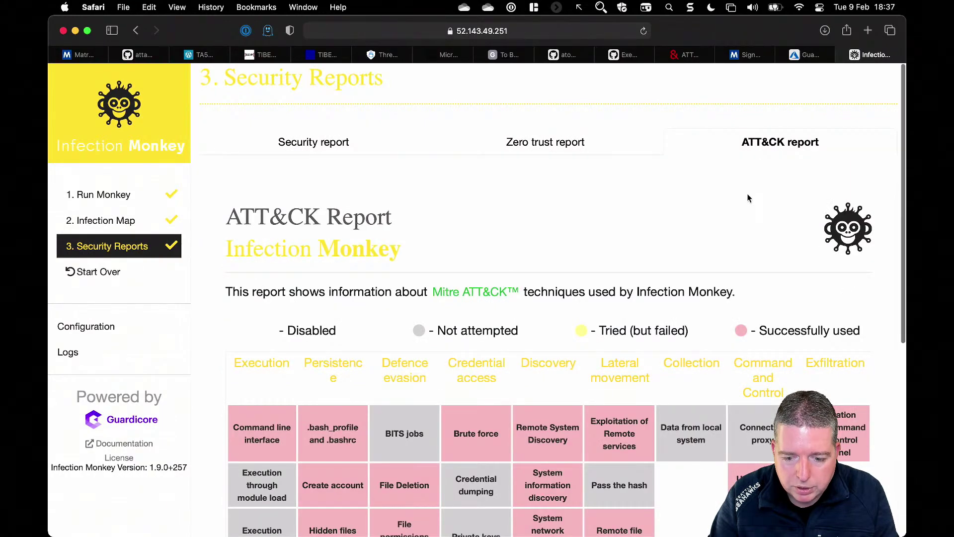
pyautogui.scroll(-5, 749, 198)
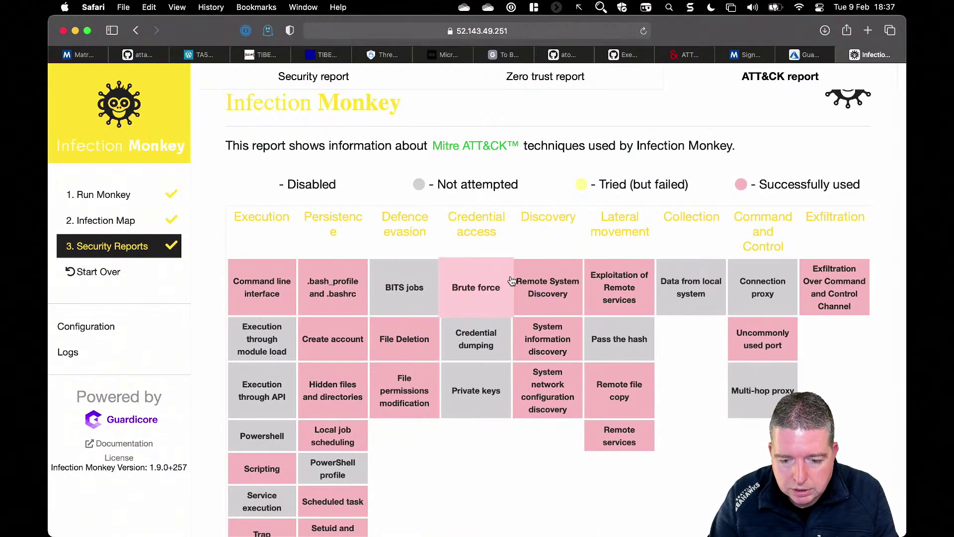
pyautogui.scroll(-2, 565, 450)
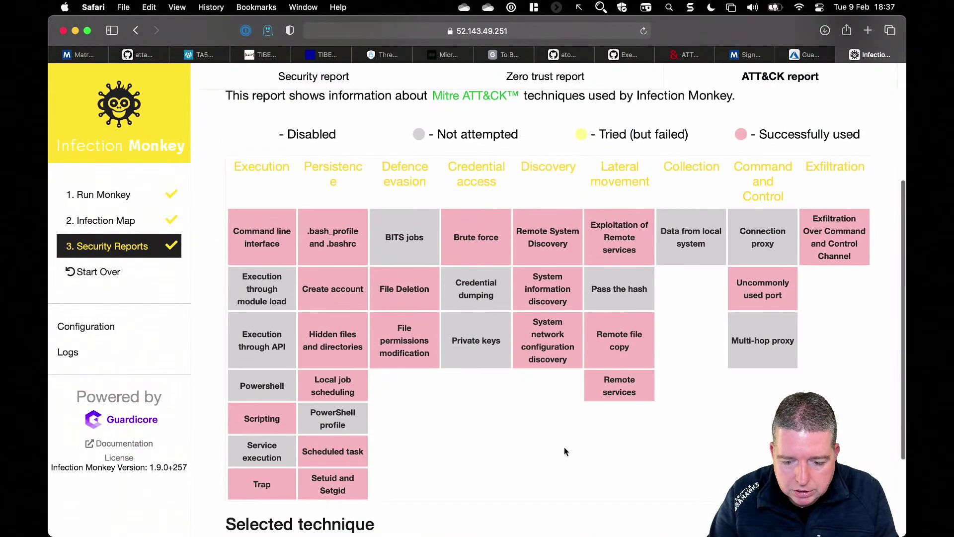
pyautogui.scroll(-5, 565, 452)
# Step: Show the list of all techniques and highlight monkey32.exe in the first example command of Command line interface under Execution
pyautogui.click(407, 459)
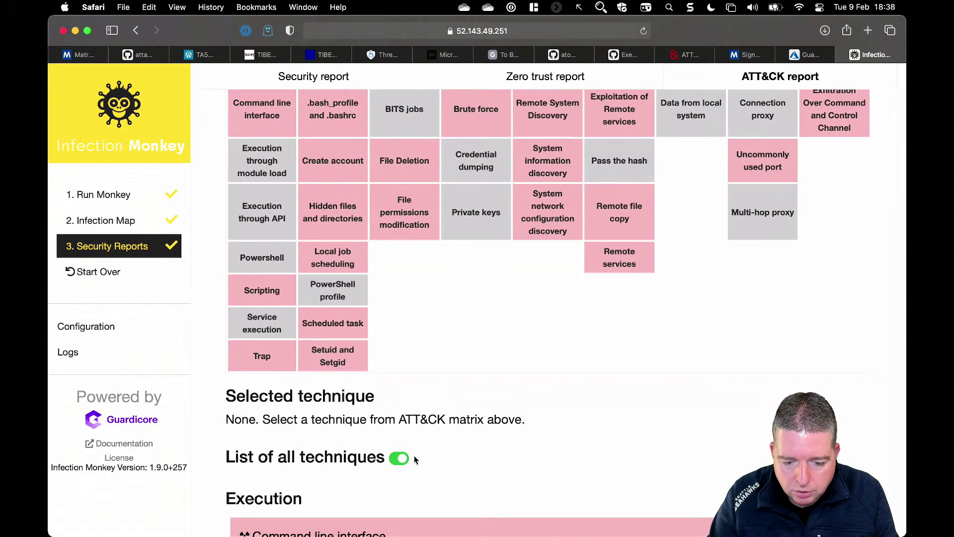
pyautogui.scroll(-10, 512, 398)
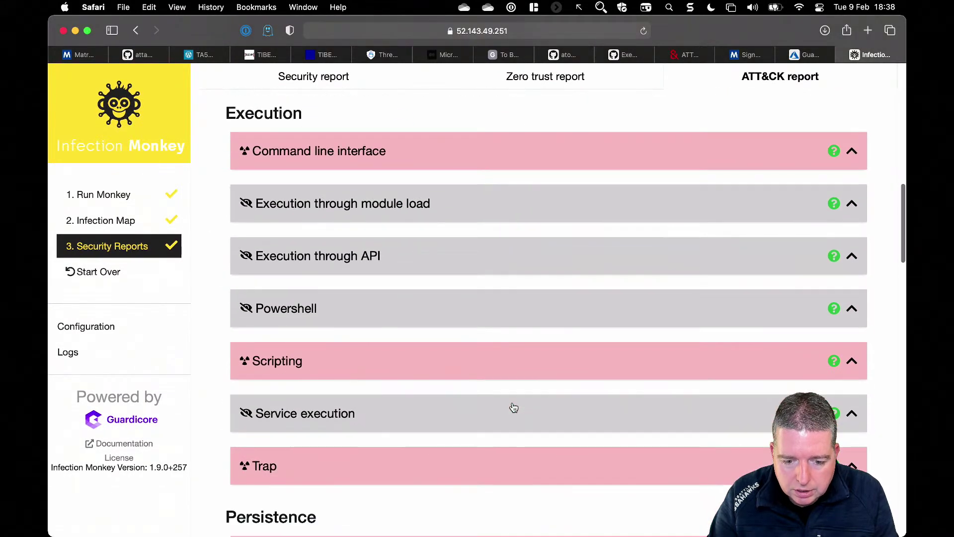
pyautogui.click(447, 157)
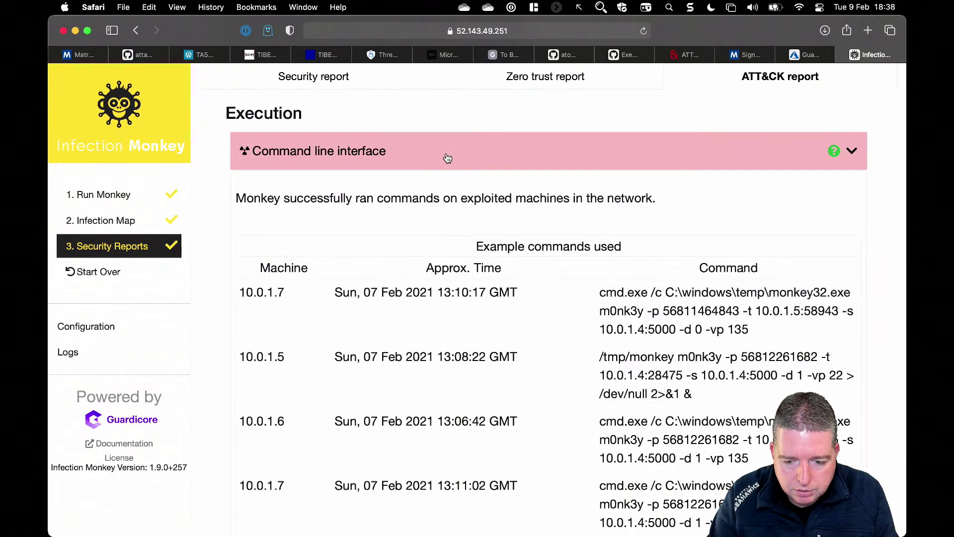
pyautogui.scroll(-2, 447, 158)
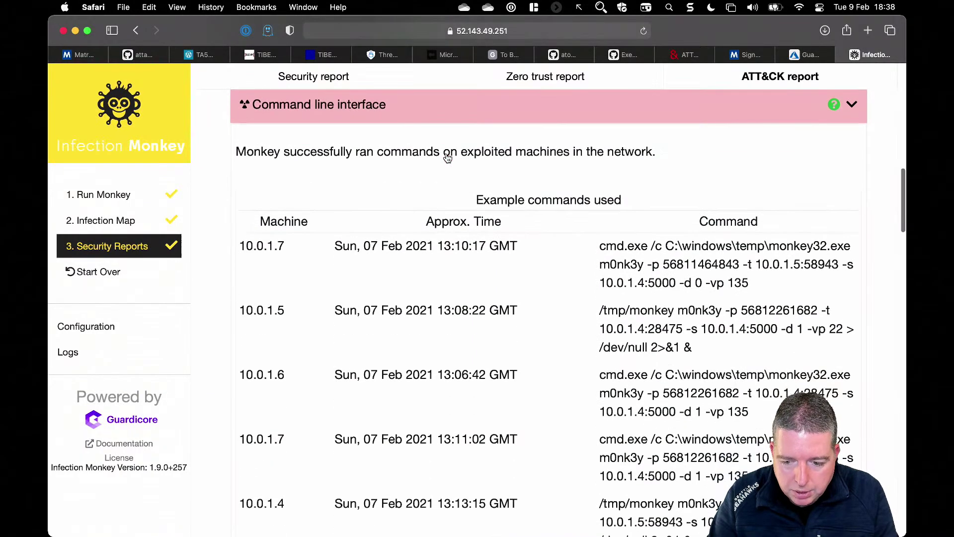
pyautogui.scroll(-1, 447, 158)
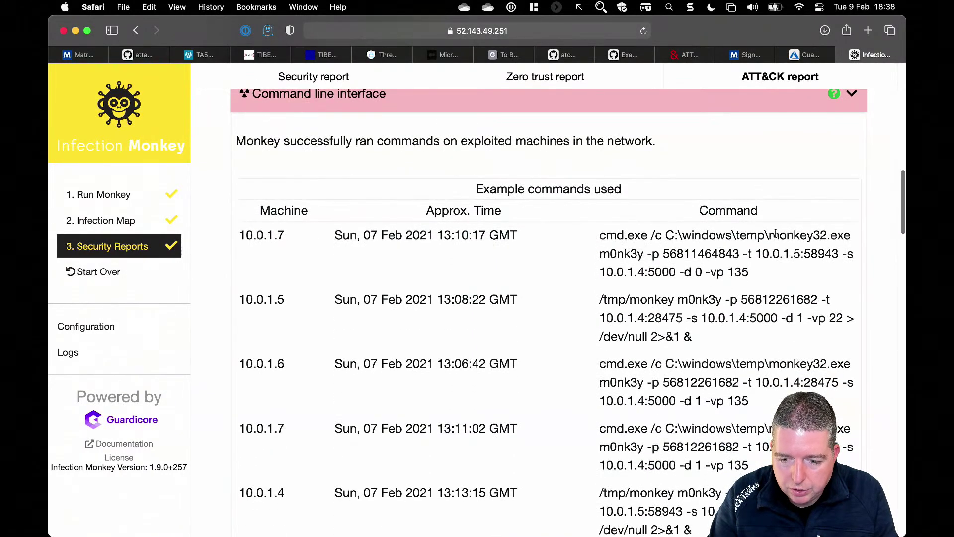
pyautogui.moveTo(776, 234); pyautogui.dragTo(848, 238)
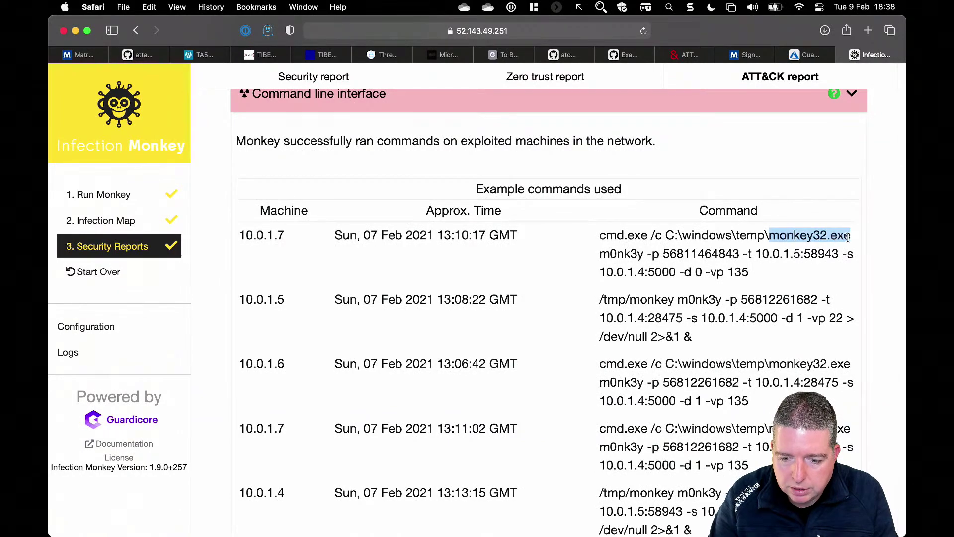
# Step: Expand the Uncommonly used port technique under Command and Control and review its details and mitigations
pyautogui.scroll(-10, 620, 247)
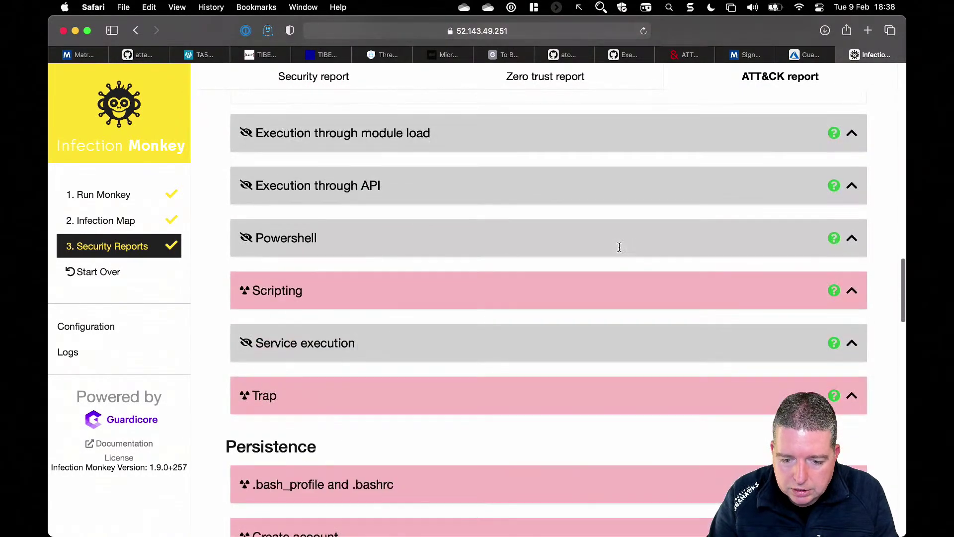
pyautogui.scroll(-5, 618, 255)
pyautogui.scroll(-15, 618, 257)
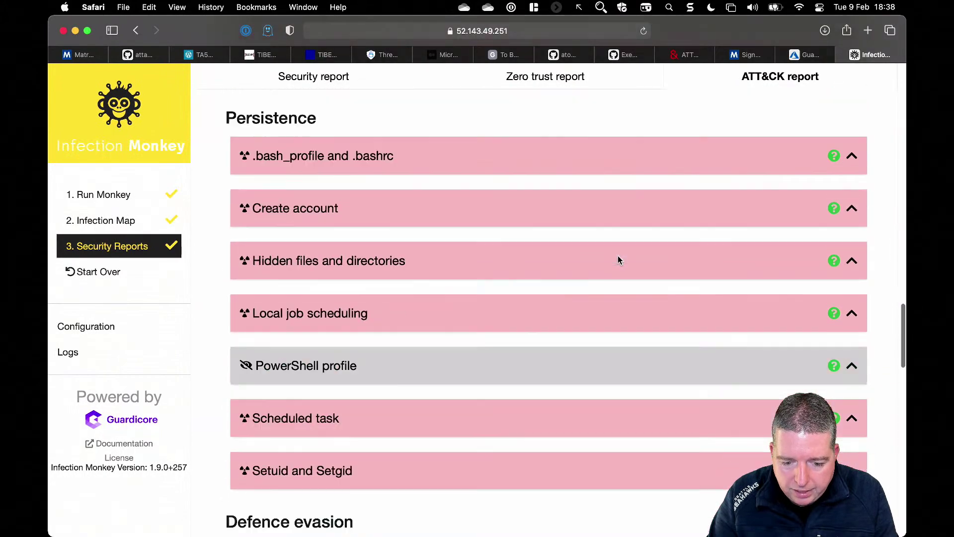
pyautogui.scroll(-12, 618, 259)
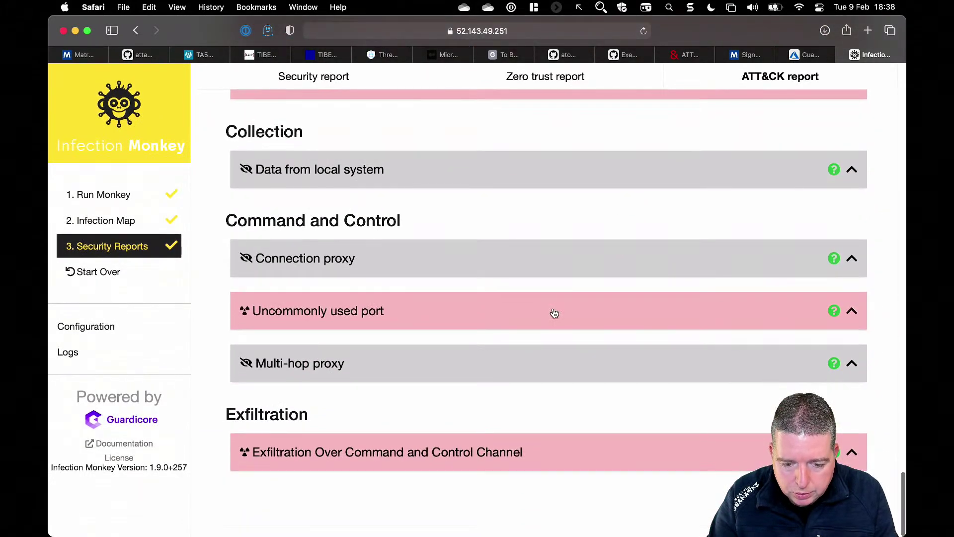
pyautogui.click(551, 312)
pyautogui.scroll(2, 551, 303)
pyautogui.scroll(1, 552, 292)
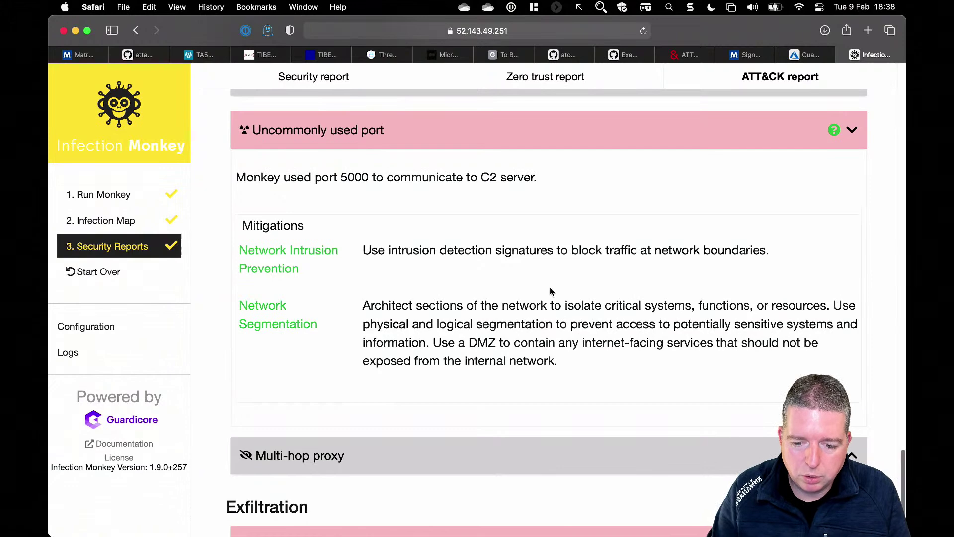
pyautogui.scroll(10, 550, 291)
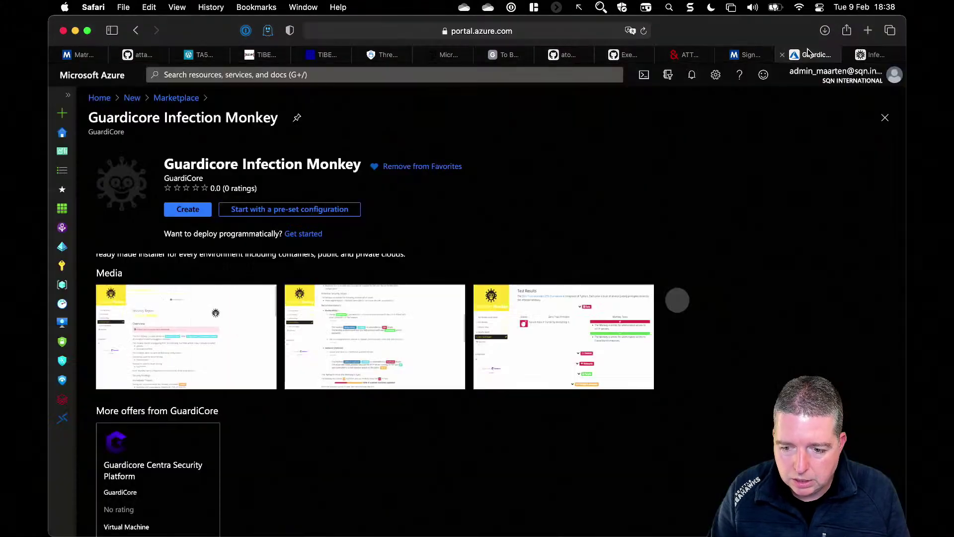
# Step: Switch back to the Azure portal and open the Azure Sentinel incidents of the SQN-International workspace
pyautogui.click(805, 55)
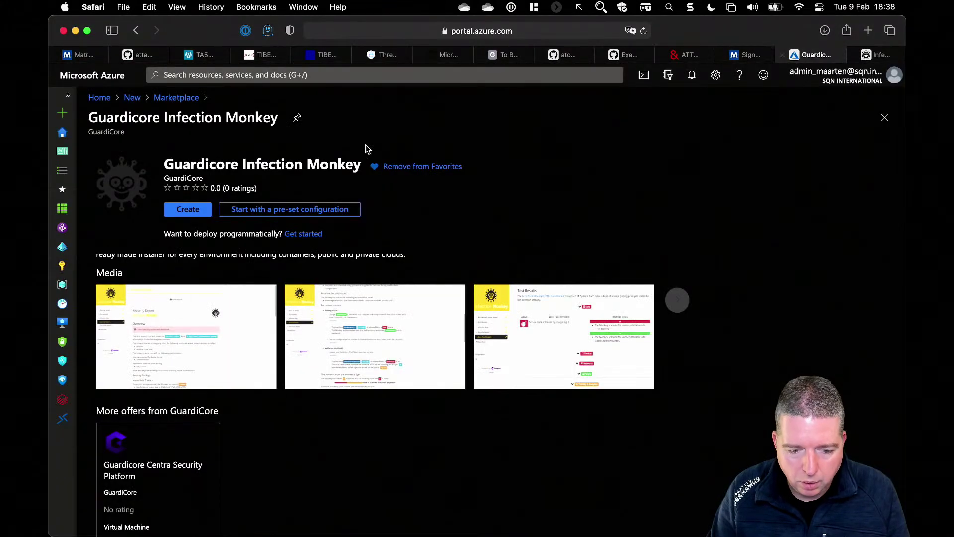
pyautogui.click(62, 380)
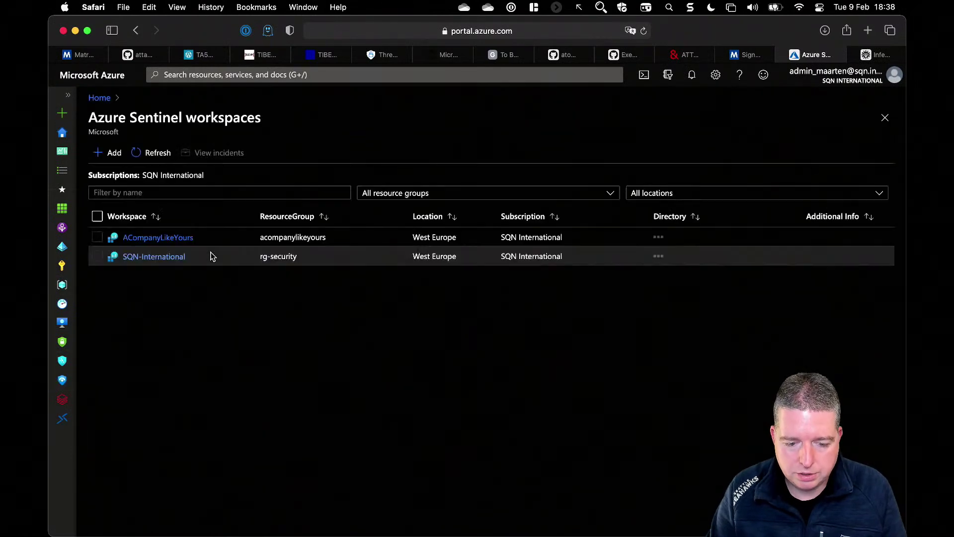
pyautogui.click(155, 257)
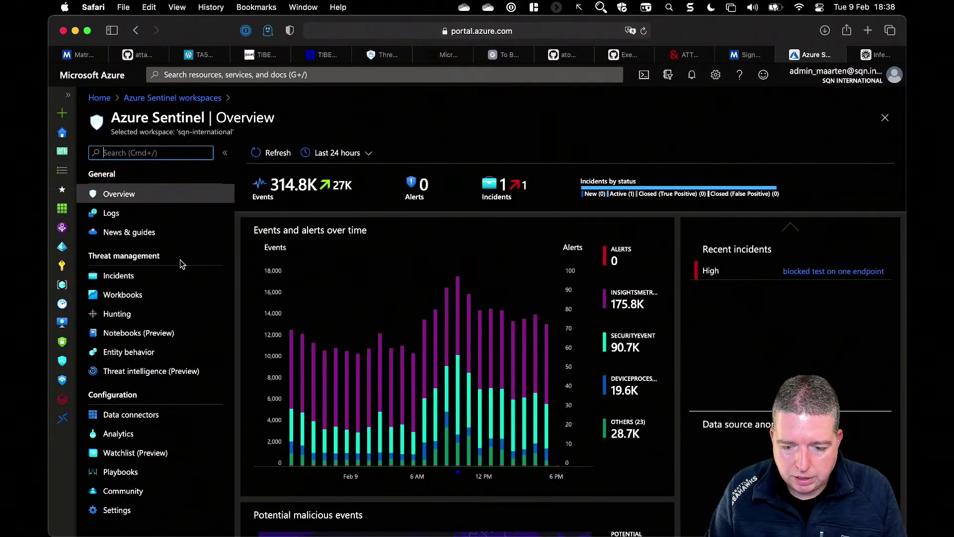
pyautogui.click(175, 273)
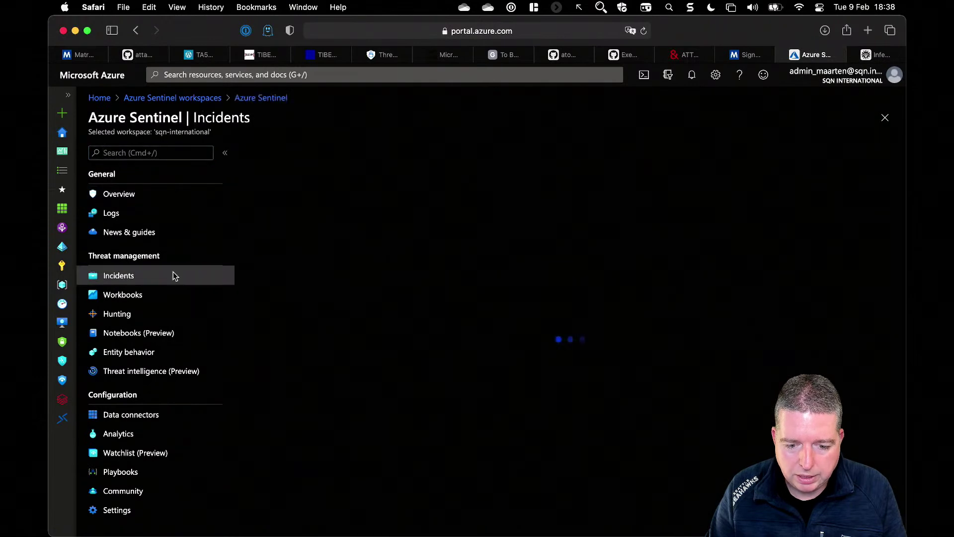
# Step: Set the incidents' time filter to a custom range from 02/05/2021 to 02/09/2021
pyautogui.click(348, 159)
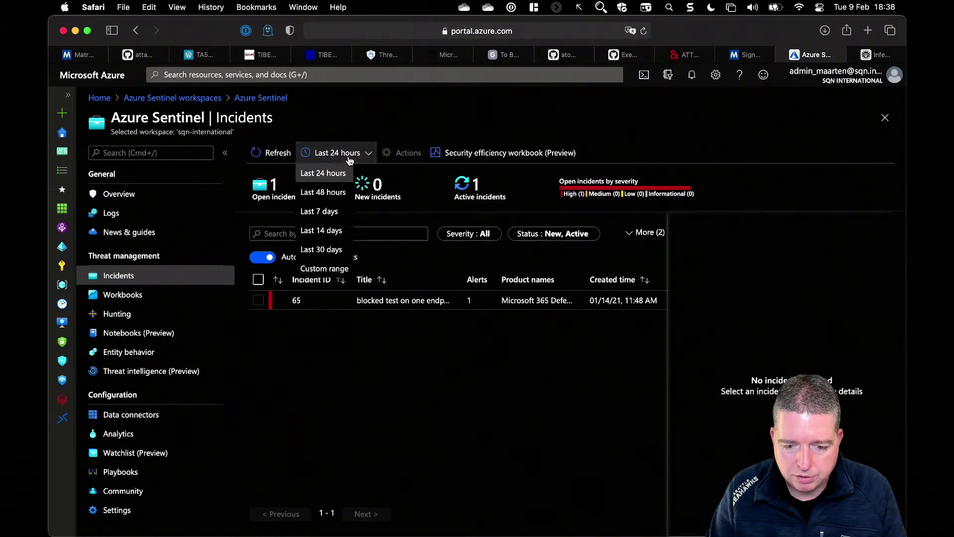
pyautogui.click(328, 269)
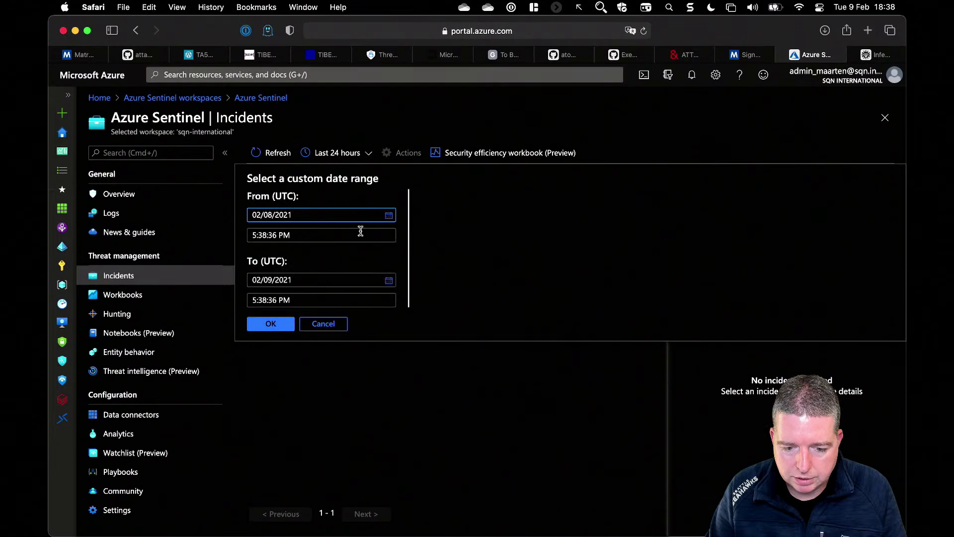
pyautogui.click(389, 215)
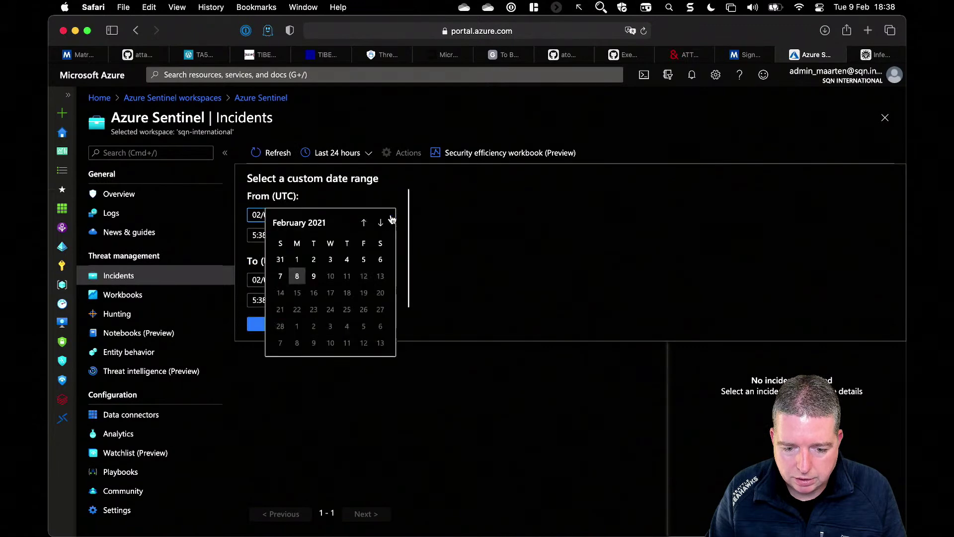
pyautogui.click(364, 261)
pyautogui.click(272, 324)
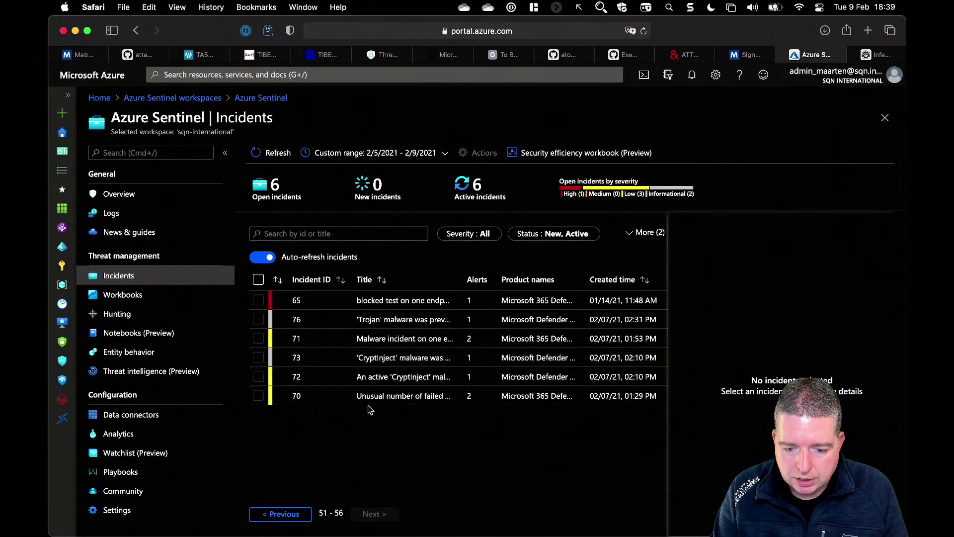
# Step: Open the investigation graph of incident 70, Unusual number of failed sign-in attempts, and examine its connected entities
pyautogui.click(392, 402)
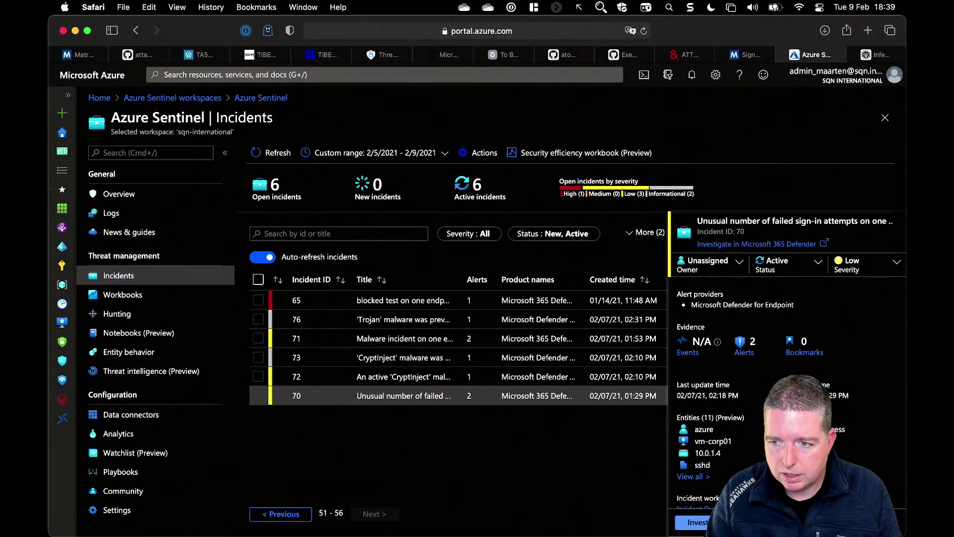
pyautogui.click(689, 522)
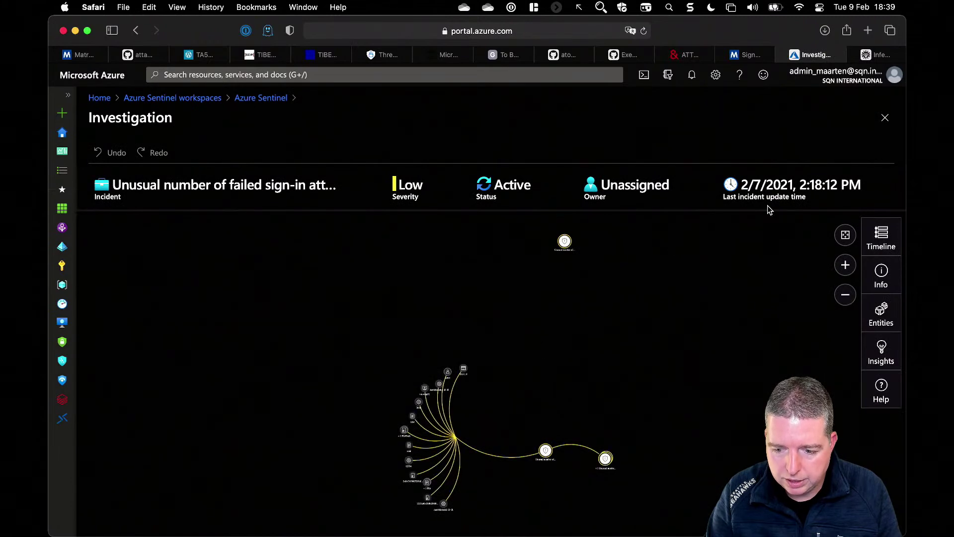
pyautogui.click(845, 266)
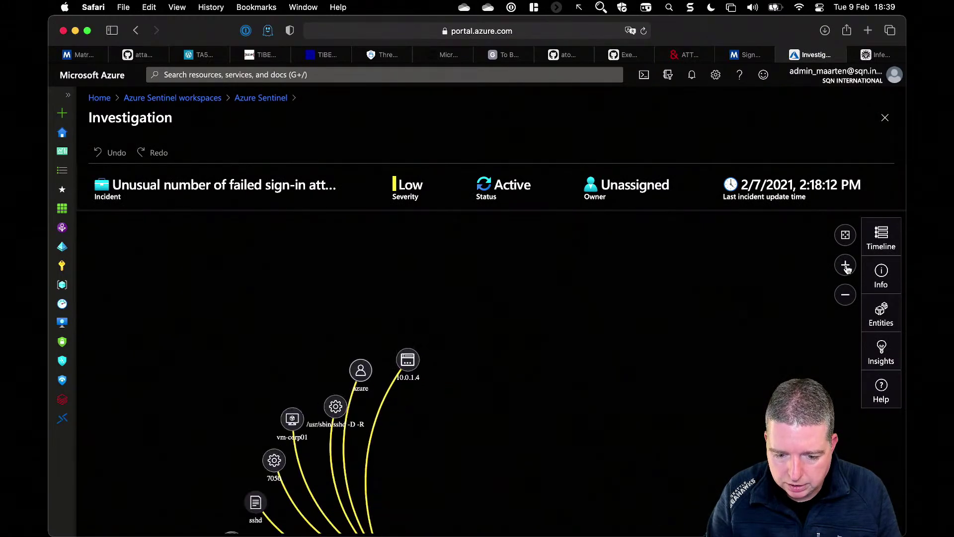
pyautogui.moveTo(580, 468); pyautogui.dragTo(621, 333)
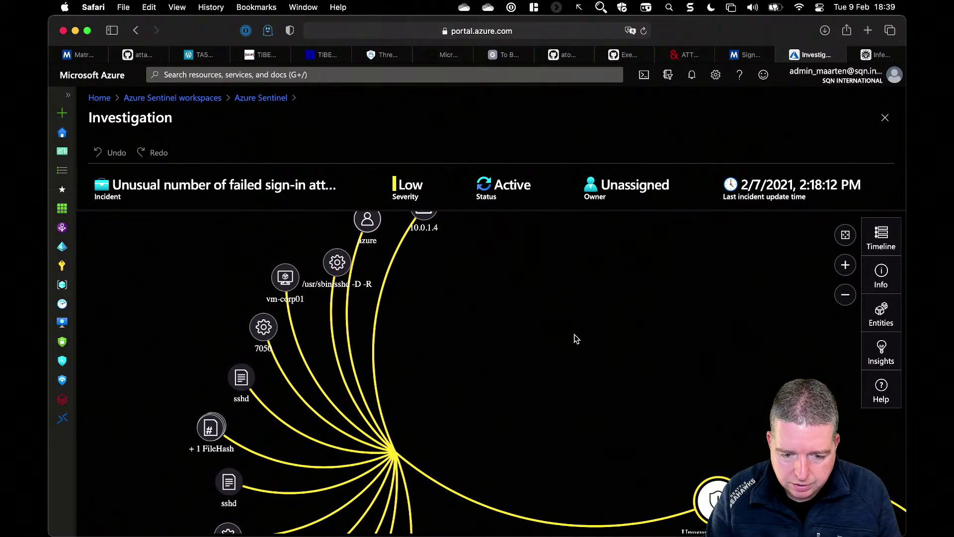
pyautogui.moveTo(482, 282); pyautogui.dragTo(586, 303)
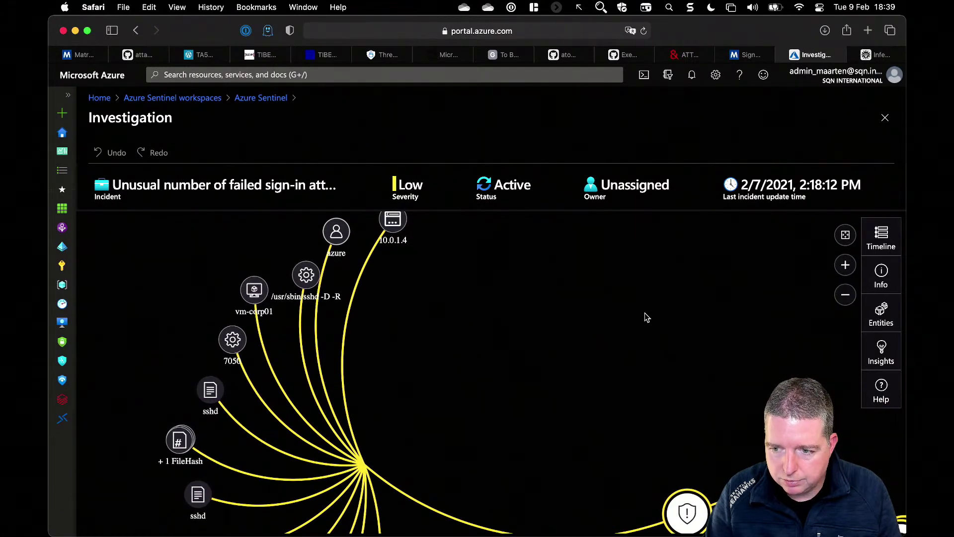
# Step: Review the incident's entities list, including the /usr/sbin/sshd -D -R process, and its timeline of alerts
pyautogui.click(879, 320)
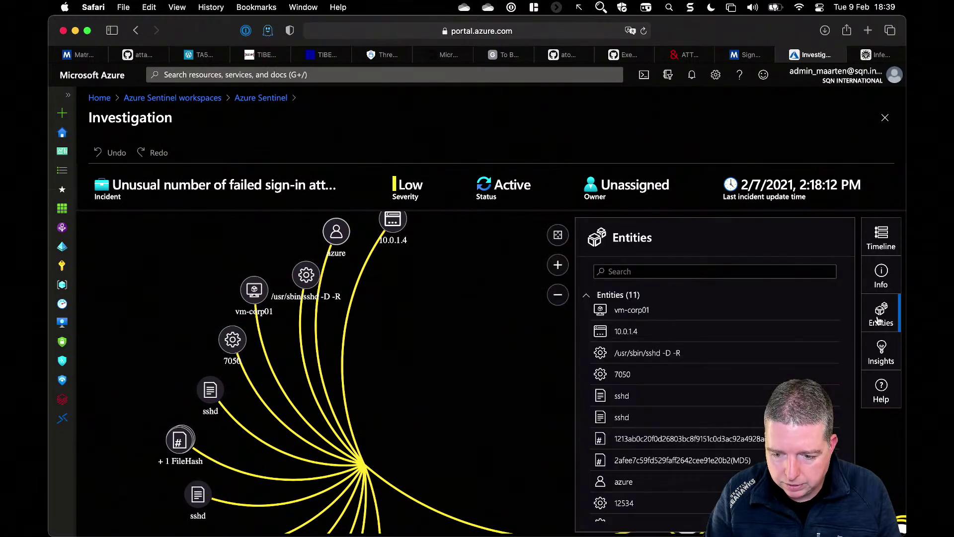
pyautogui.click(773, 313)
pyautogui.click(879, 322)
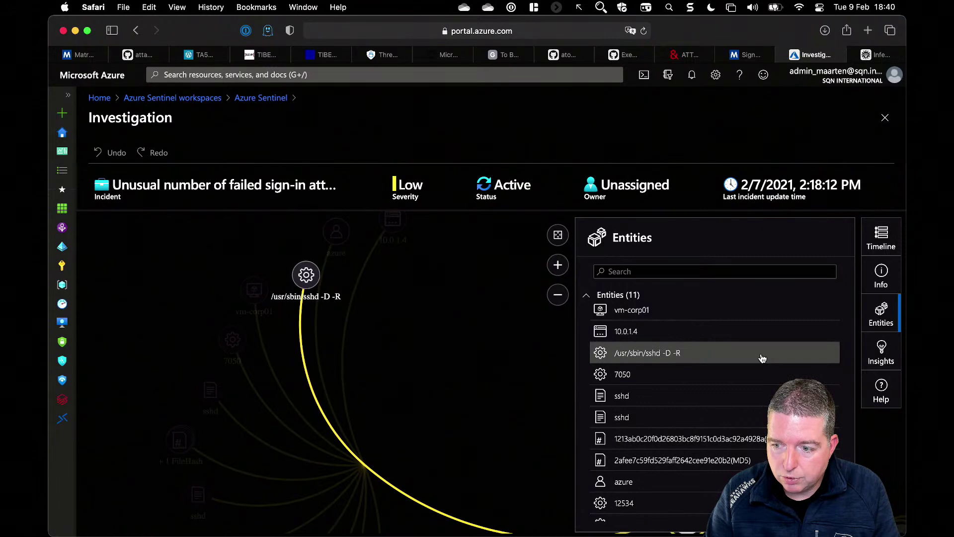
pyautogui.click(877, 246)
pyautogui.click(877, 246)
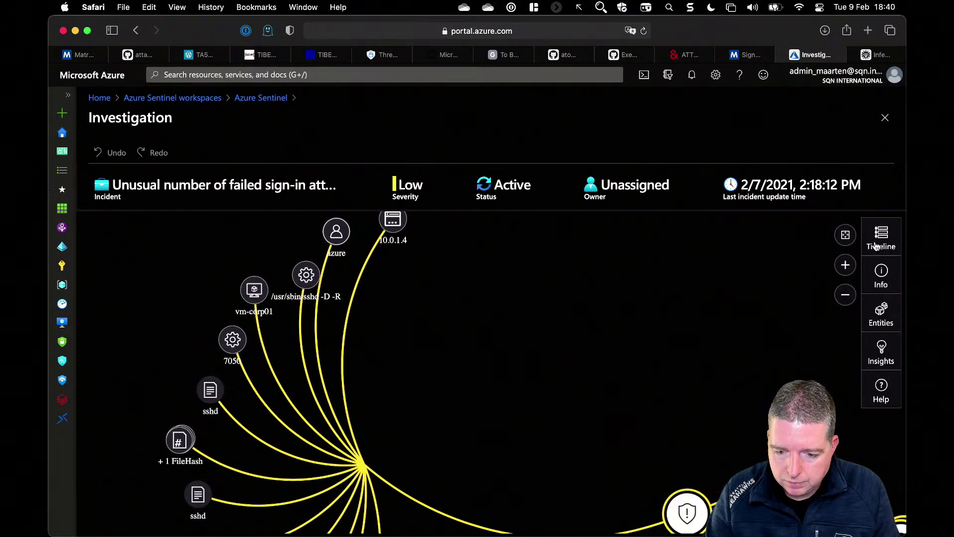
pyautogui.click(876, 246)
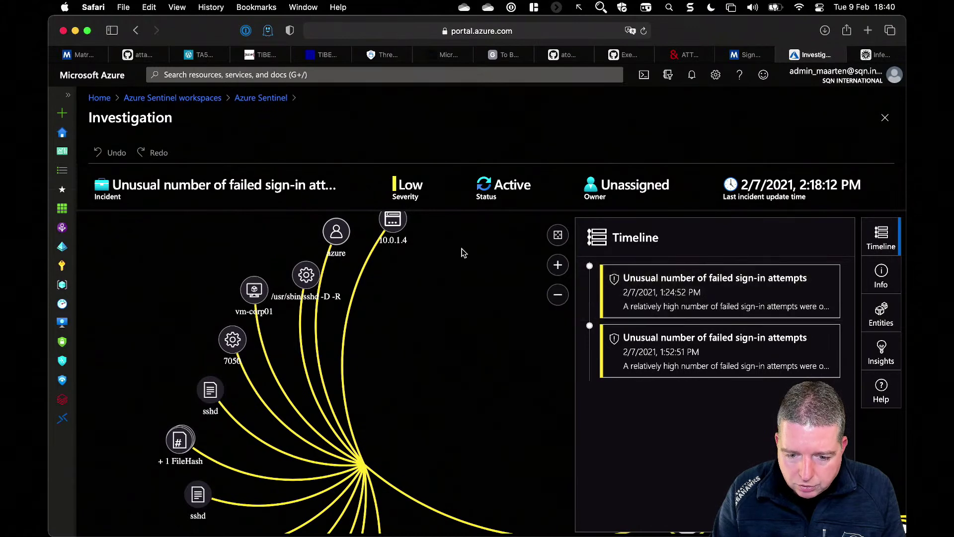
# Step: Expand the related alerts of the 10.0.1.4 IP entity in the investigation graph and bring them into focus
pyautogui.scroll(1, 419, 245)
pyautogui.click(402, 227)
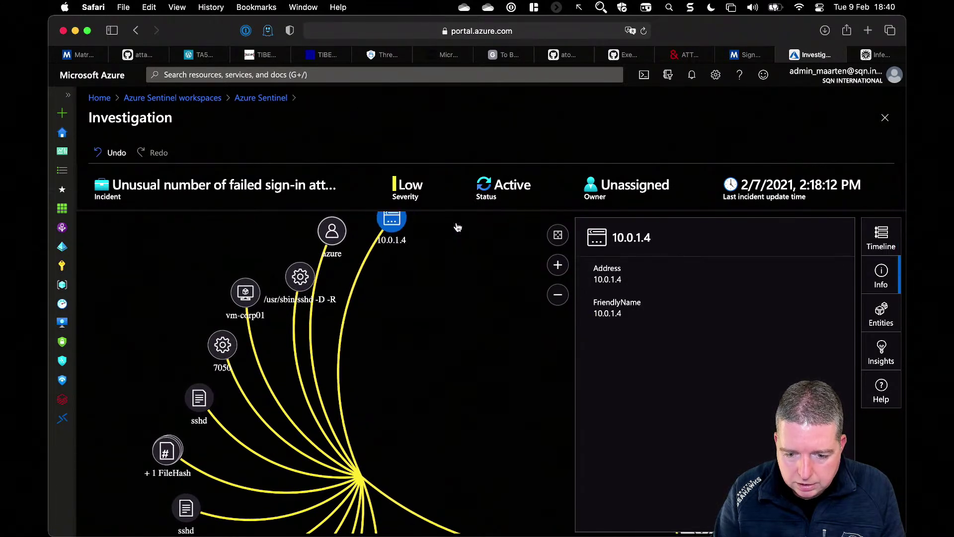
pyautogui.moveTo(458, 224); pyautogui.dragTo(486, 285)
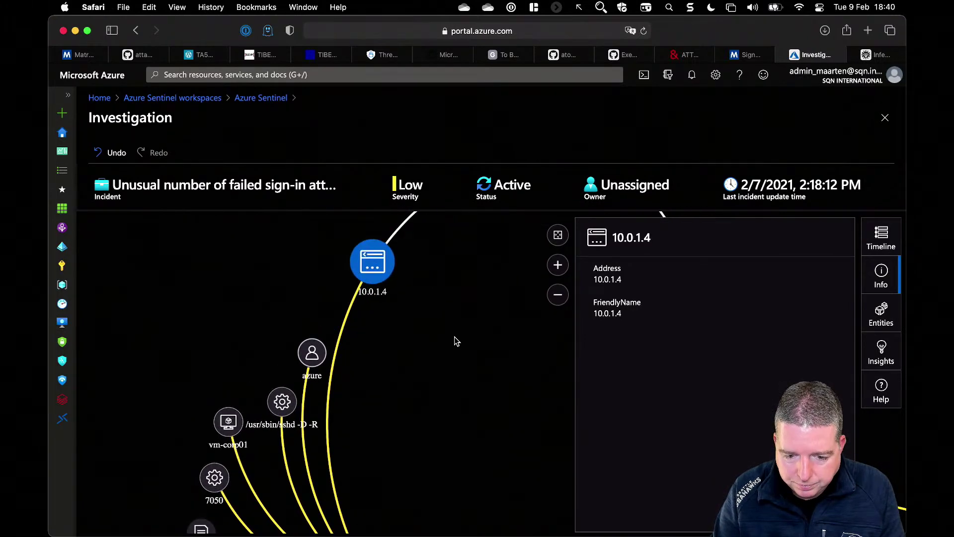
pyautogui.click(566, 299)
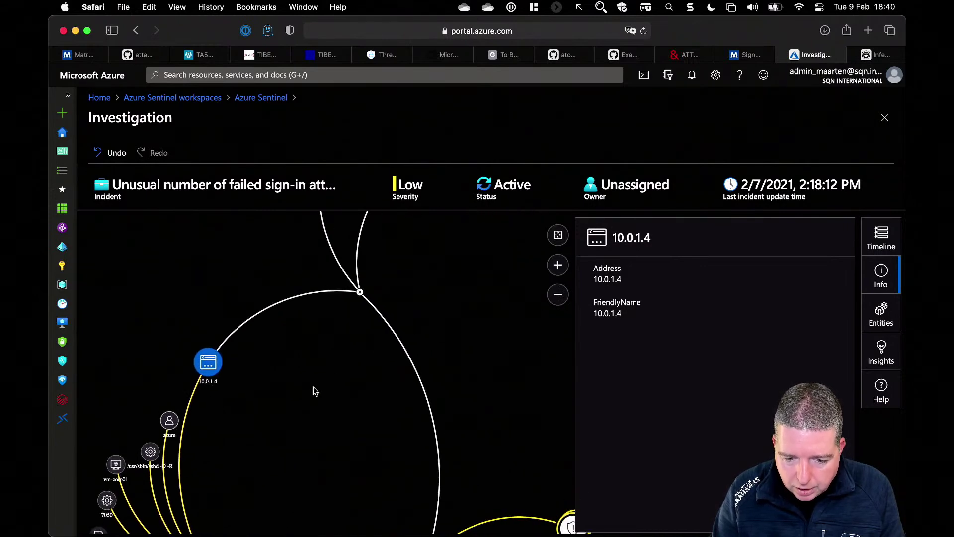
pyautogui.moveTo(427, 294); pyautogui.dragTo(452, 467)
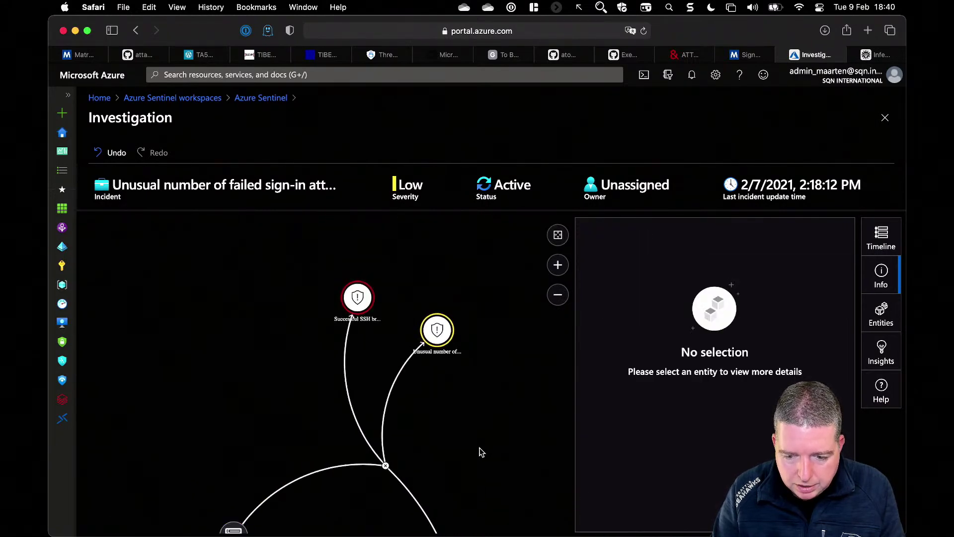
# Step: Select the Successful SSH brute force attack alert in the timeline and read through its full details
pyautogui.click(881, 244)
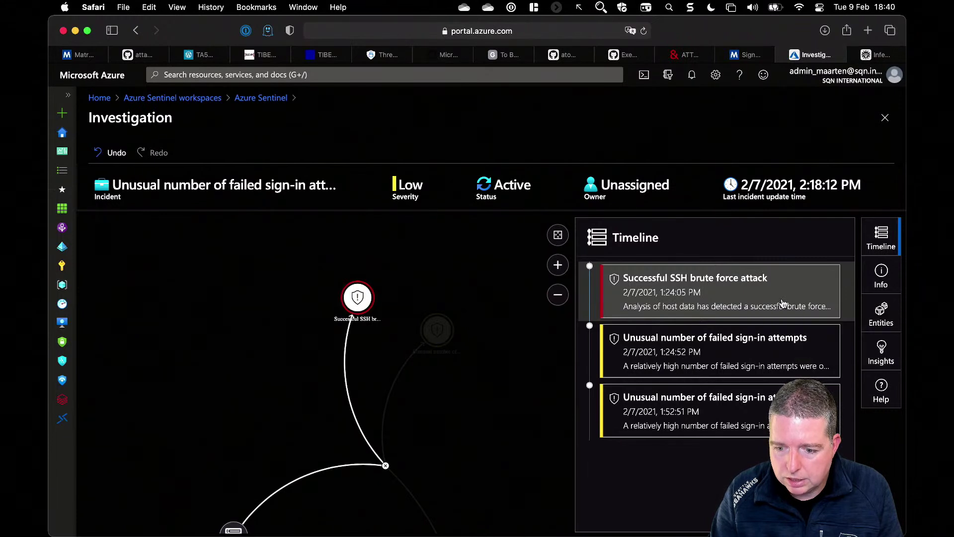
pyautogui.click(782, 306)
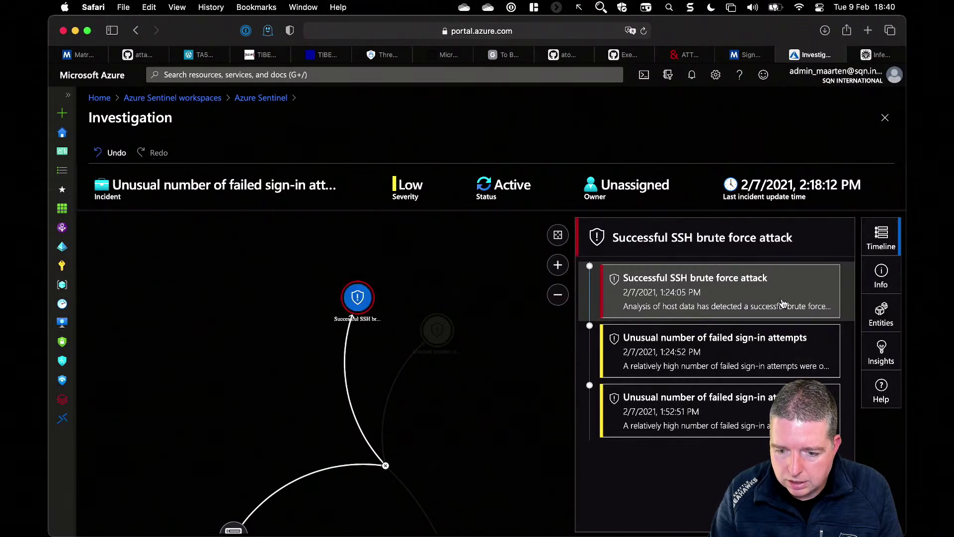
pyautogui.click(882, 315)
pyautogui.click(885, 248)
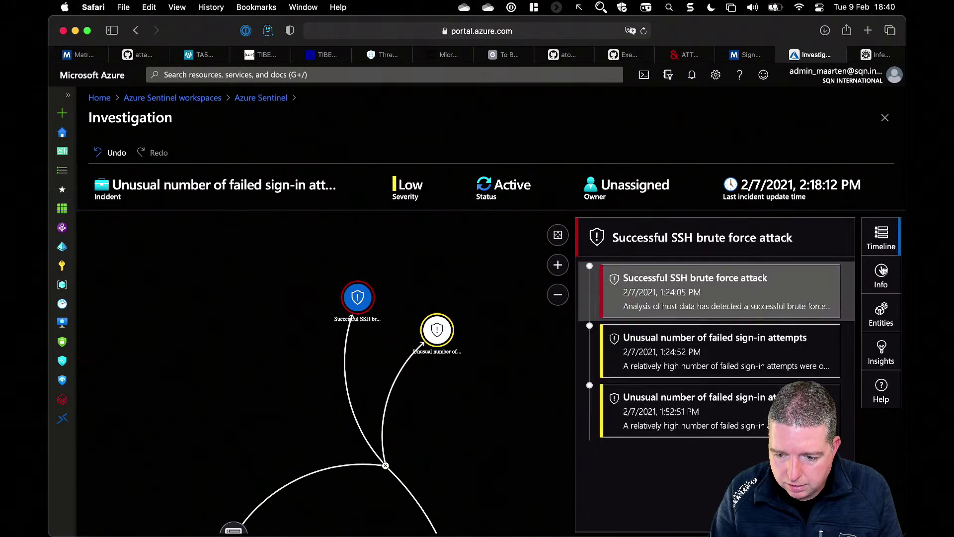
pyautogui.click(885, 277)
pyautogui.scroll(-4, 755, 326)
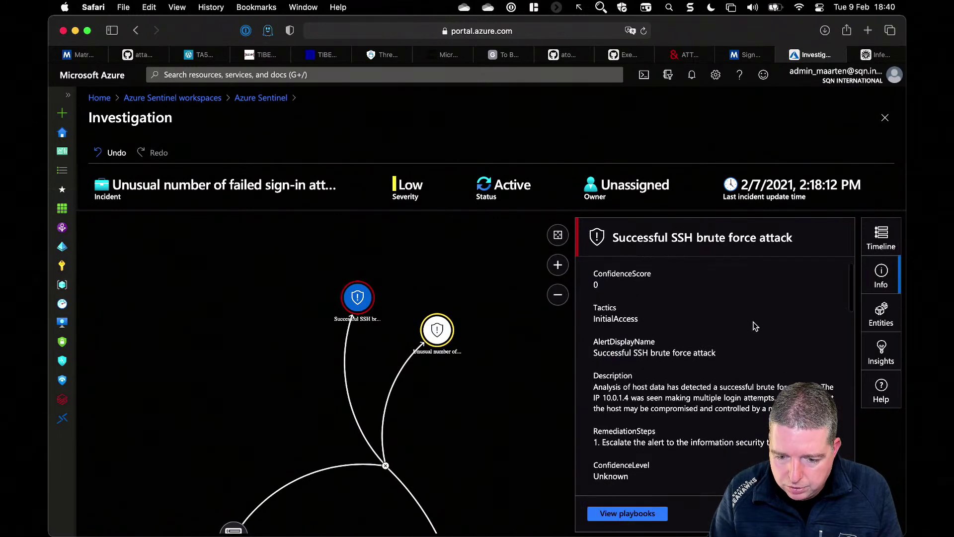
pyautogui.scroll(-3, 755, 325)
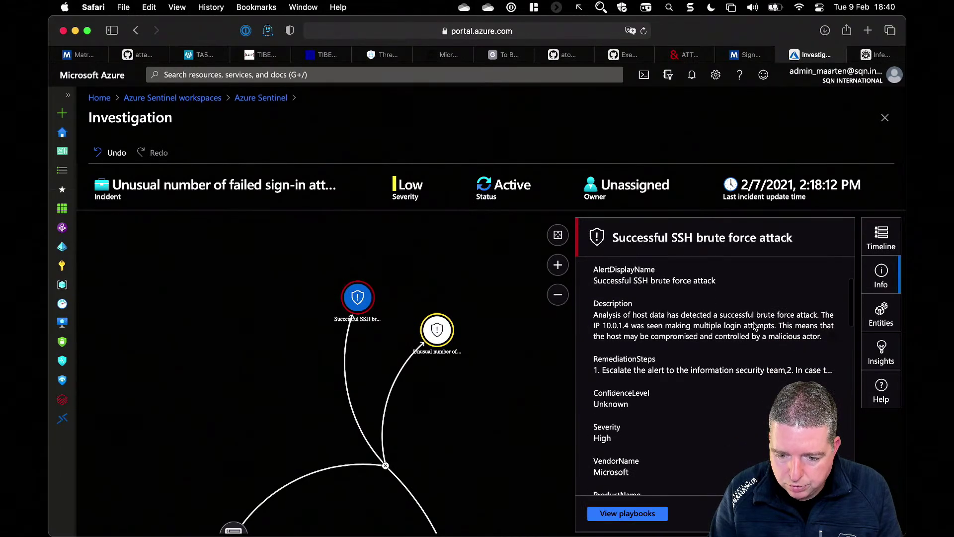
pyautogui.scroll(-14, 754, 326)
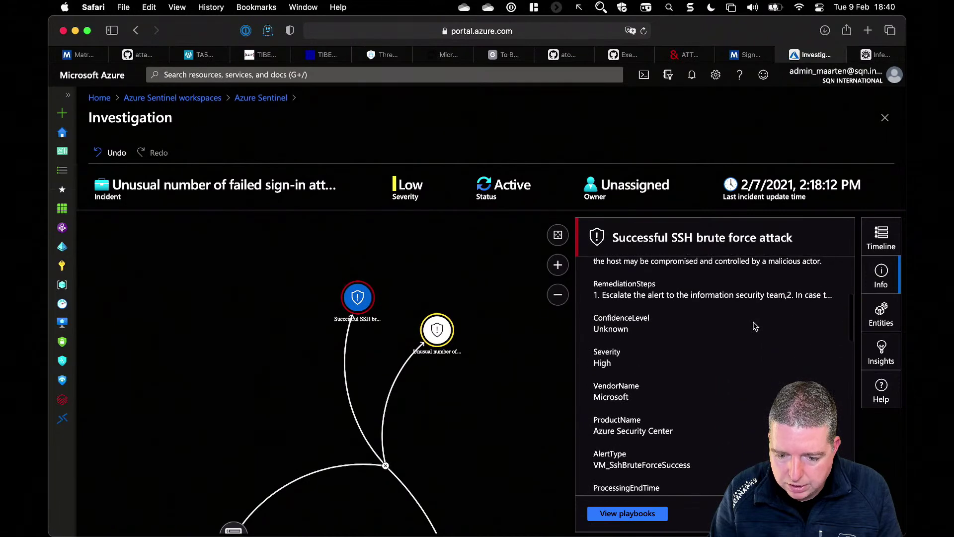
pyautogui.scroll(-10, 755, 326)
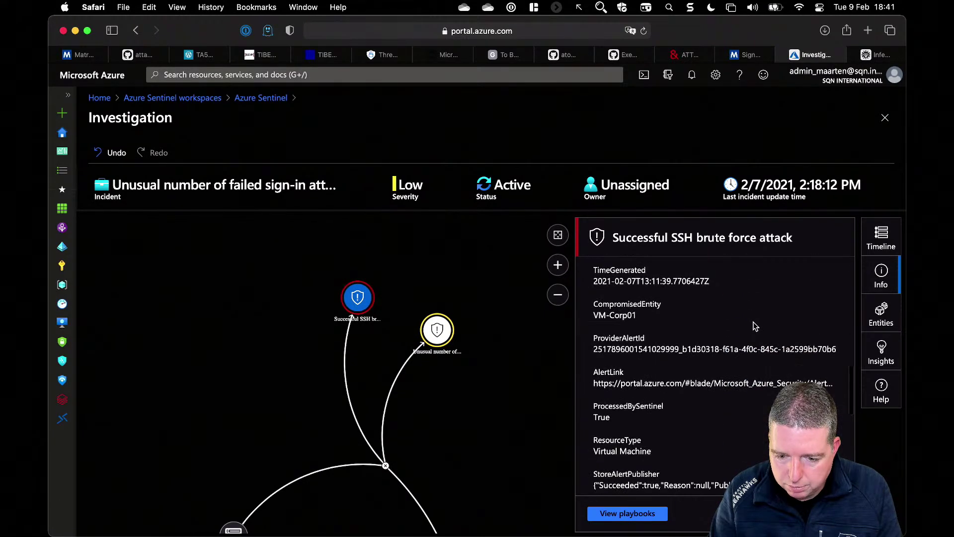
pyautogui.scroll(-7, 753, 322)
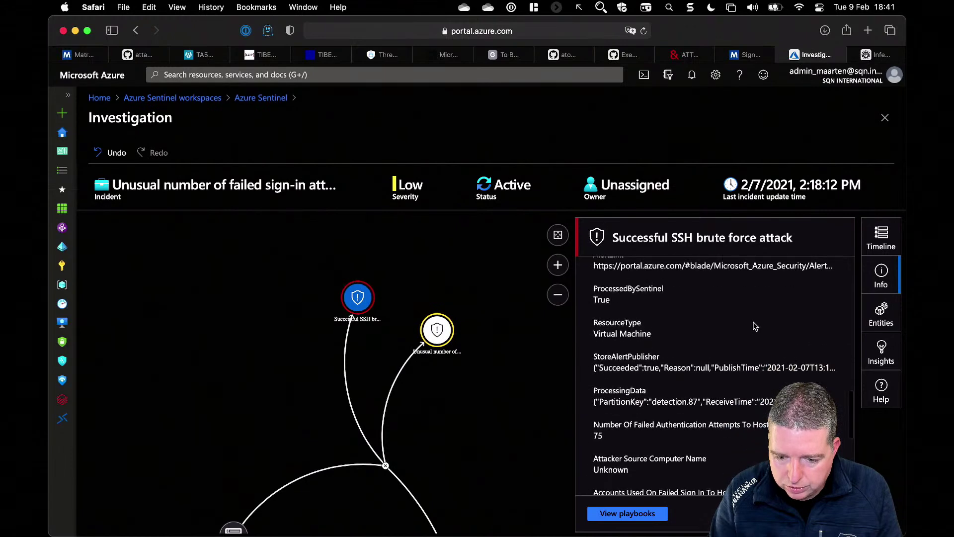
pyautogui.scroll(-6, 755, 326)
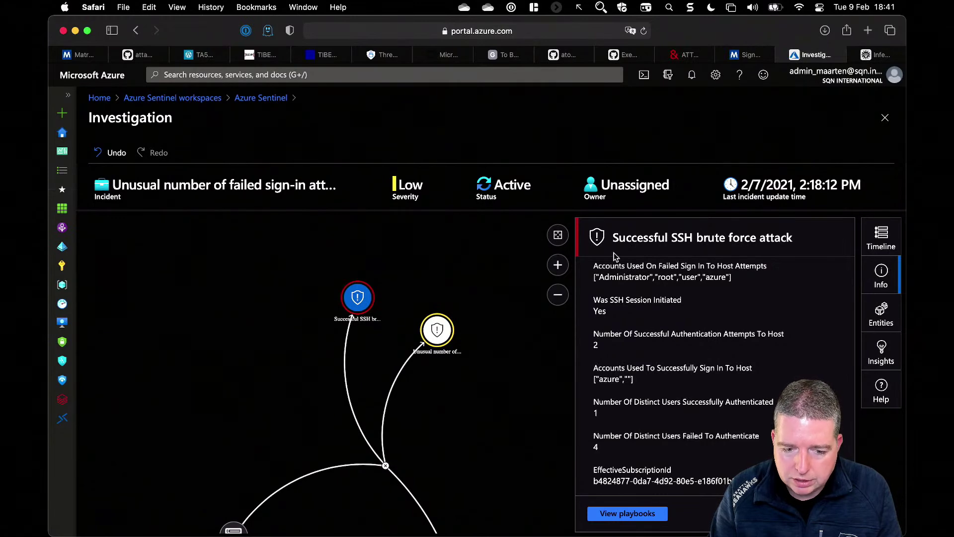
# Step: Return to the incidents list and open the investigation graph of incident 71, Malware incident on one endpoint
pyautogui.click(278, 99)
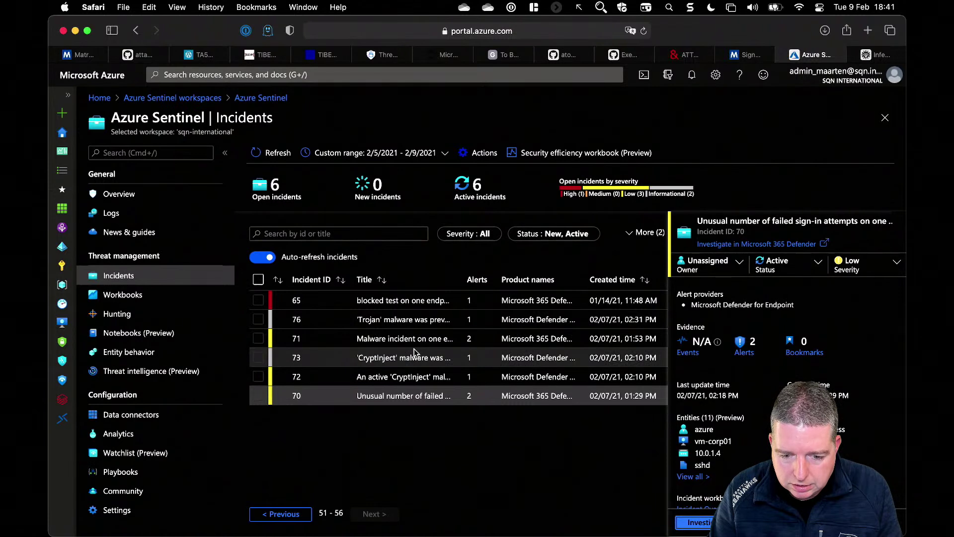
pyautogui.click(433, 343)
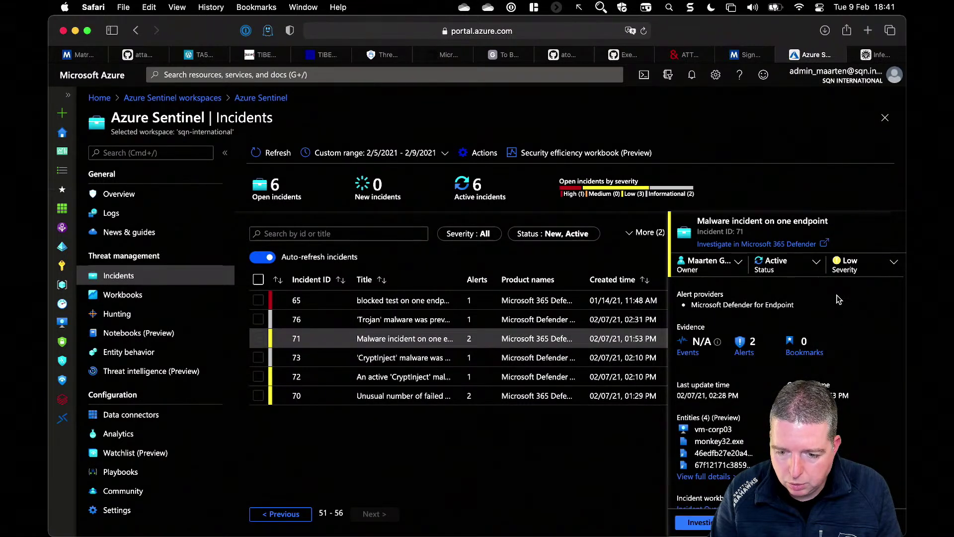
pyautogui.click(694, 522)
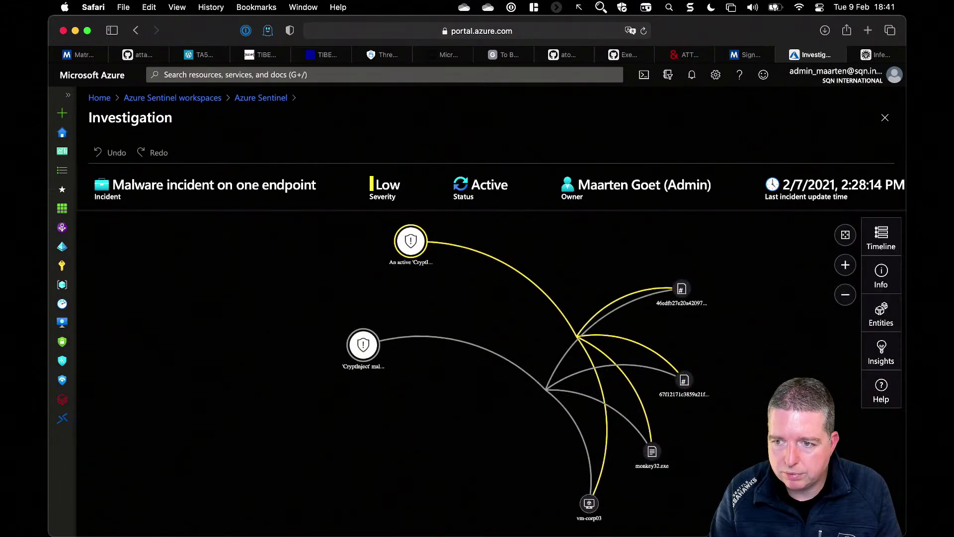
pyautogui.moveTo(747, 342); pyautogui.dragTo(588, 358)
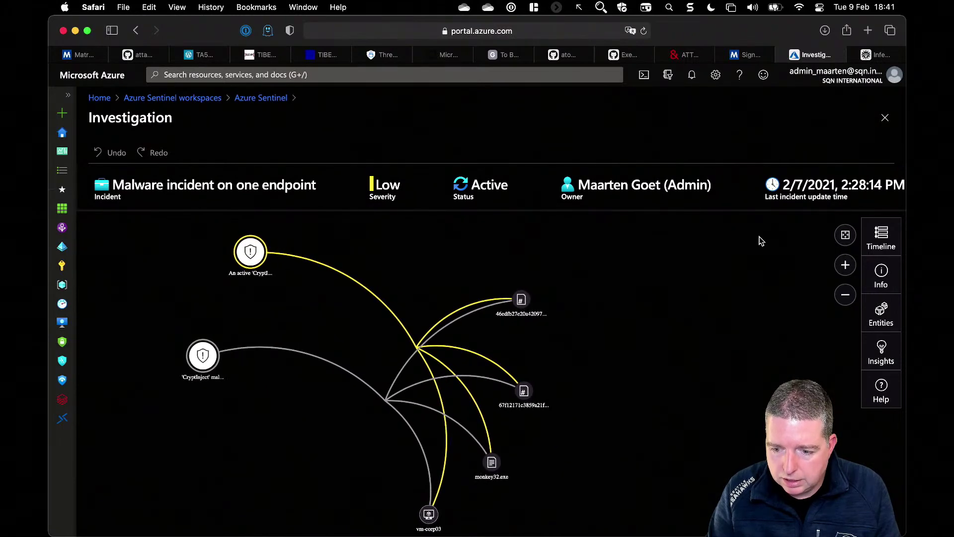
# Step: List the malware incident's entities and expand the related alerts of the monkey32.exe file in the graph
pyautogui.click(882, 316)
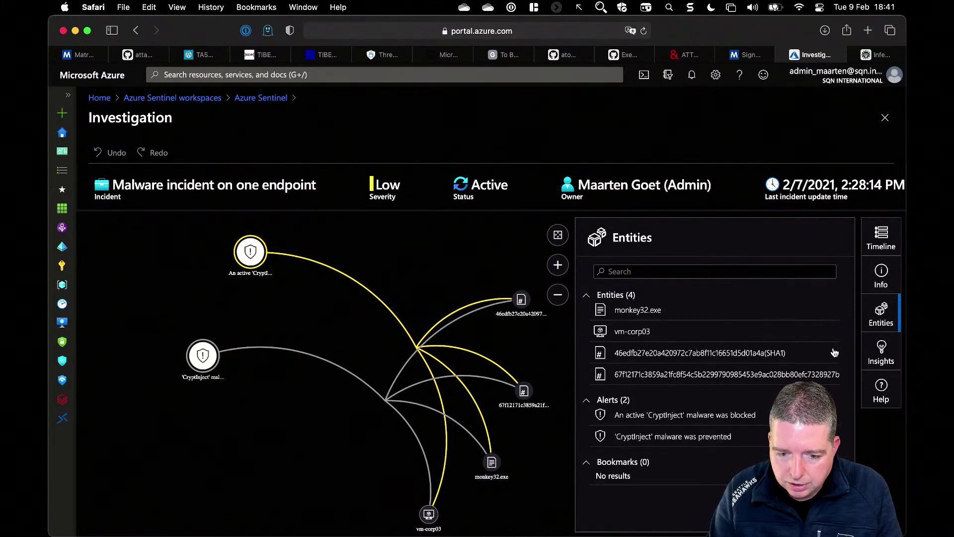
pyautogui.click(495, 463)
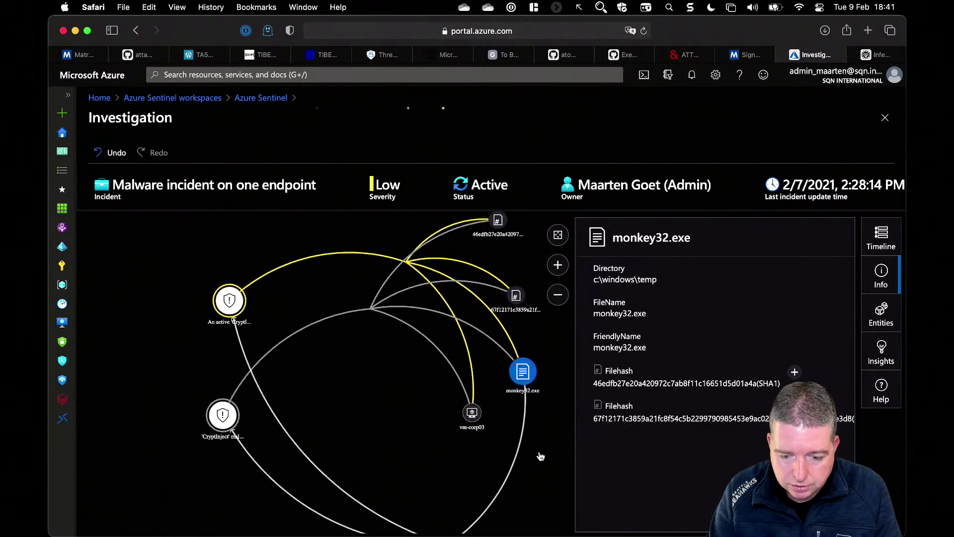
pyautogui.moveTo(397, 422); pyautogui.dragTo(300, 260)
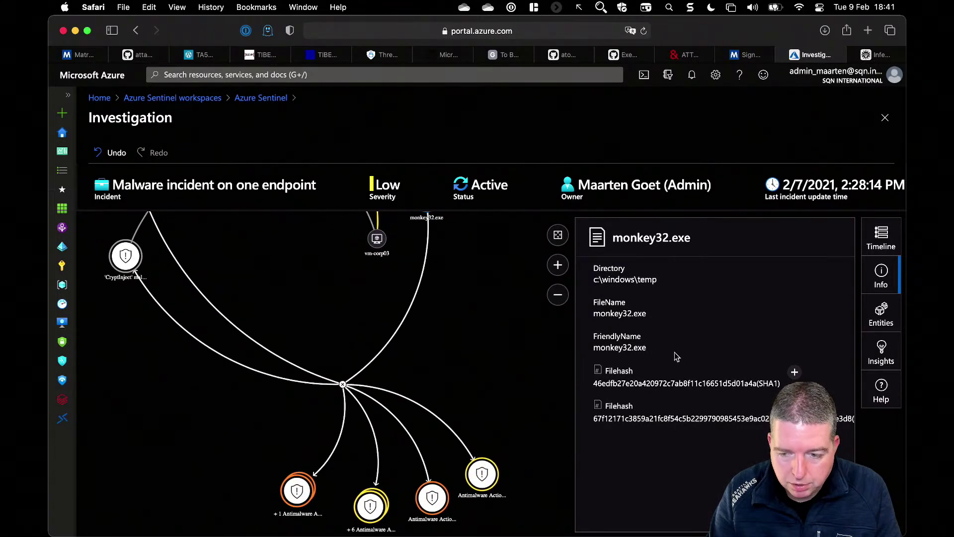
# Step: Select the 'CryptInject' malware was prevented alert in the monkey32.exe timeline and review its details
pyautogui.click(881, 246)
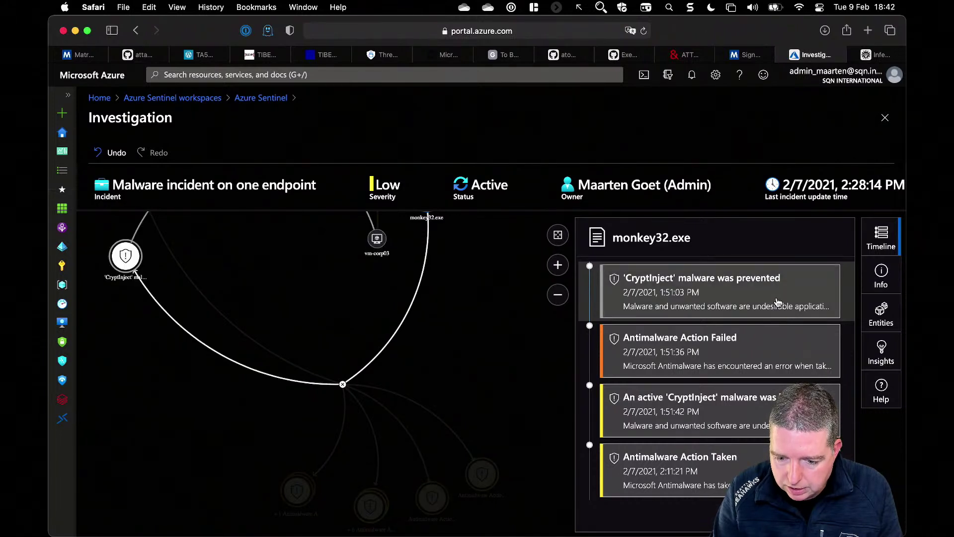
pyautogui.click(778, 302)
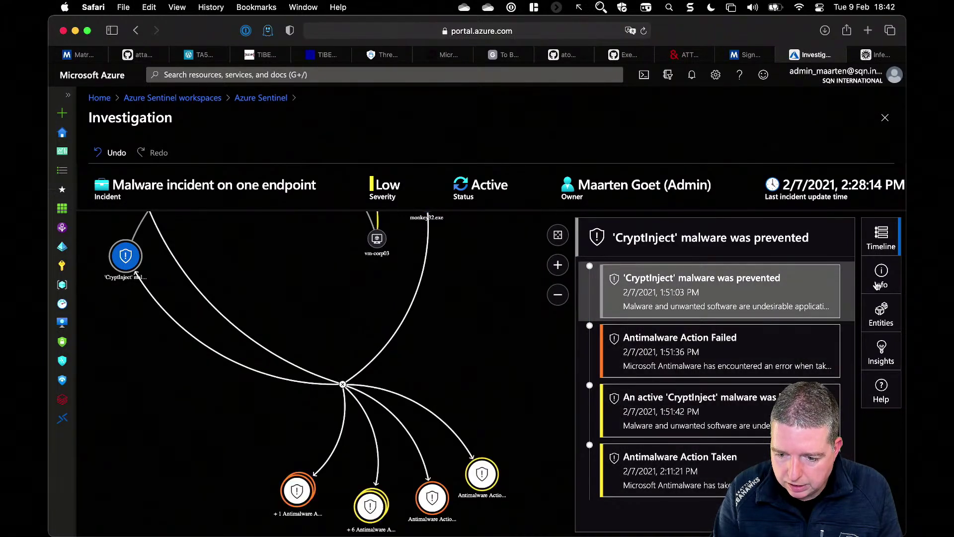
pyautogui.click(878, 285)
pyautogui.scroll(-5, 727, 355)
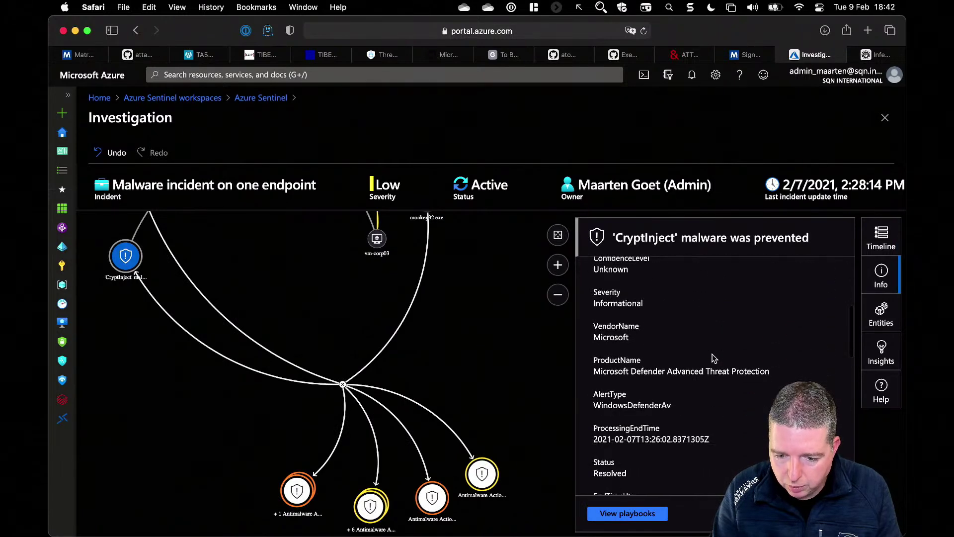
pyautogui.scroll(-6, 714, 358)
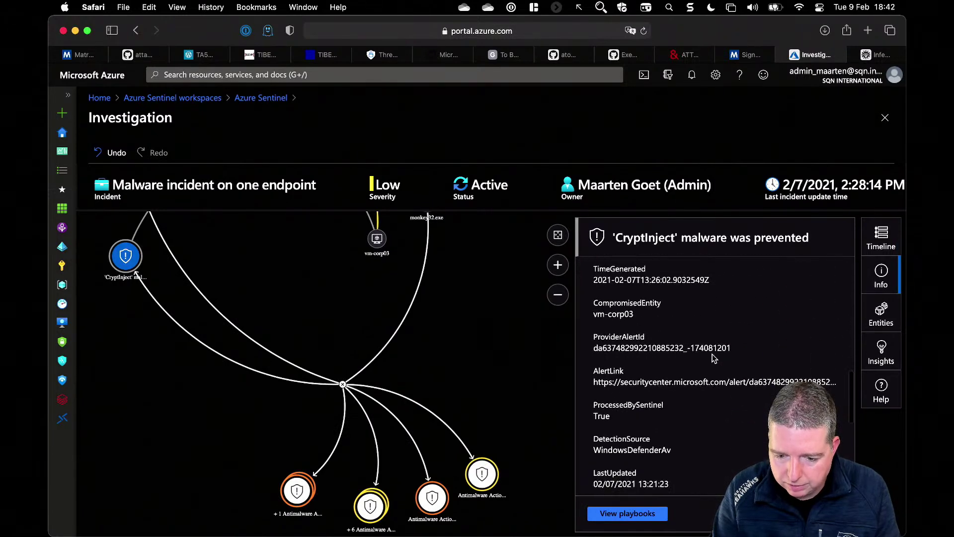
# Step: Copy the 'CryptInject' alert's AlertLink URL and open it in a new browser tab
pyautogui.tripleClick(687, 381)
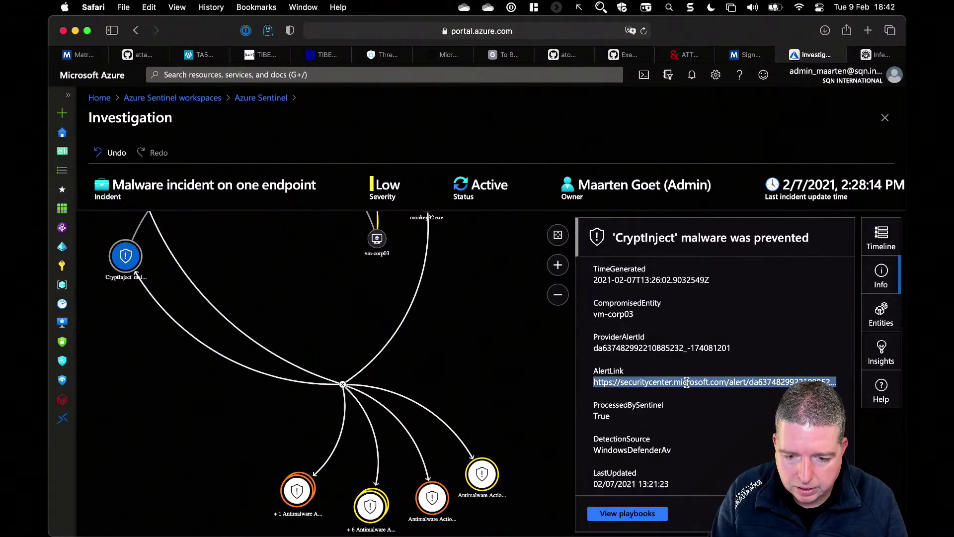
pyautogui.press('super+t')
pyautogui.click(542, 32)
pyautogui.press('super+v')
pyautogui.press('Return')
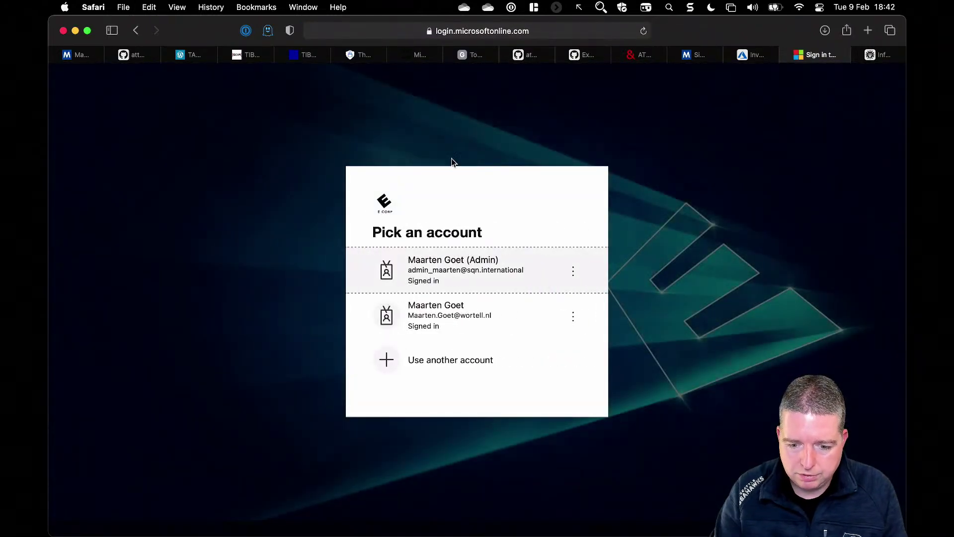
# Step: Sign in with the admin account and show the 'CryptInject' malware alert in the vm-corp03 device timeline
pyautogui.click(475, 269)
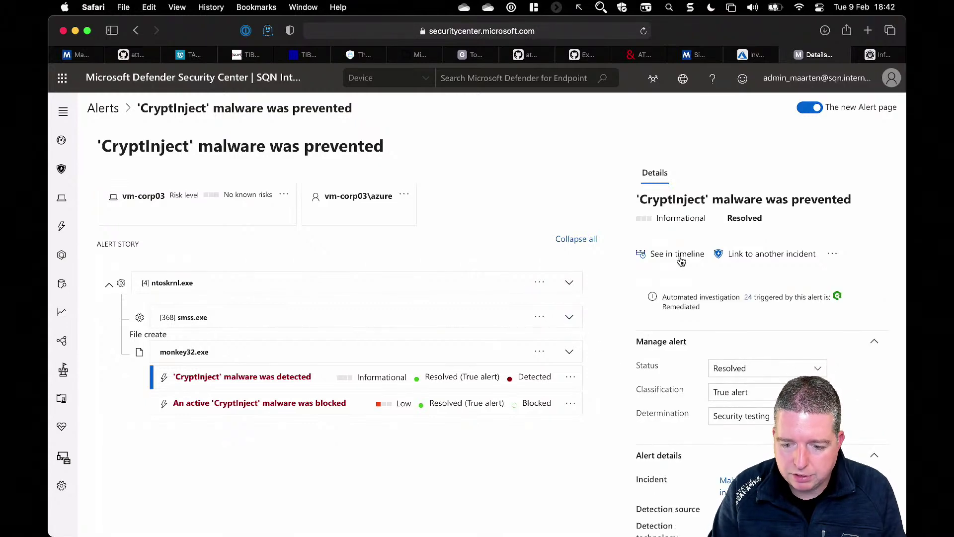
pyautogui.click(680, 254)
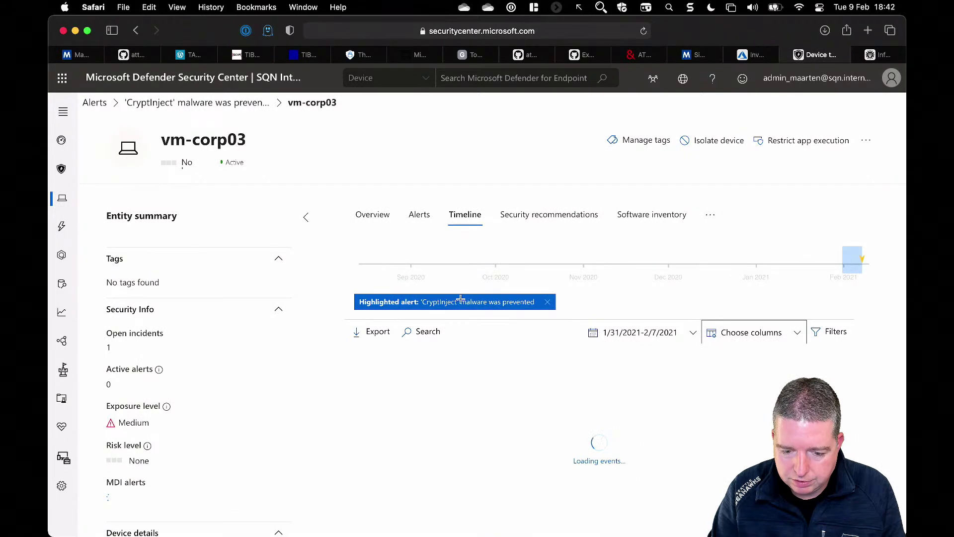
# Step: Open the 1:11:09 monkey32.exe antivirus detection event in the timeline and view the file's details
pyautogui.scroll(-2, 442, 448)
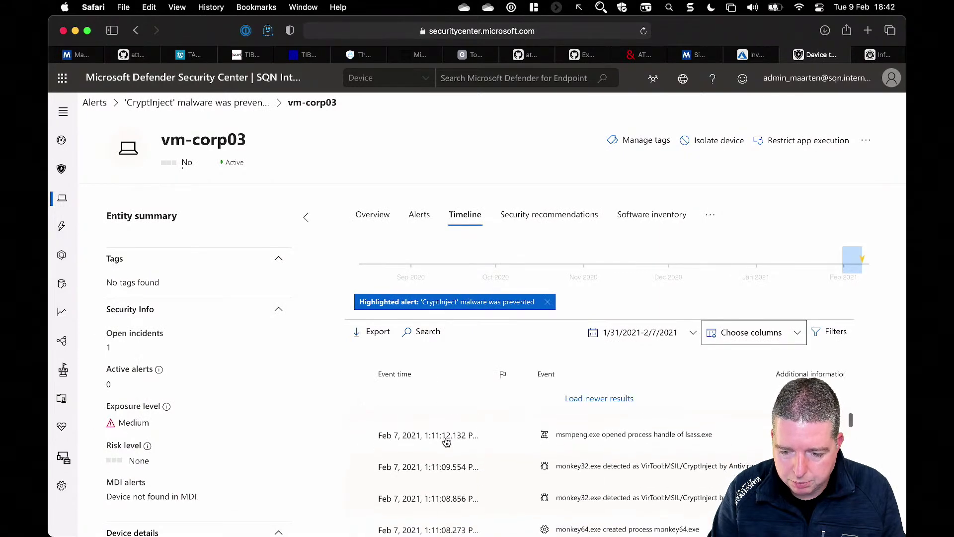
pyautogui.click(443, 465)
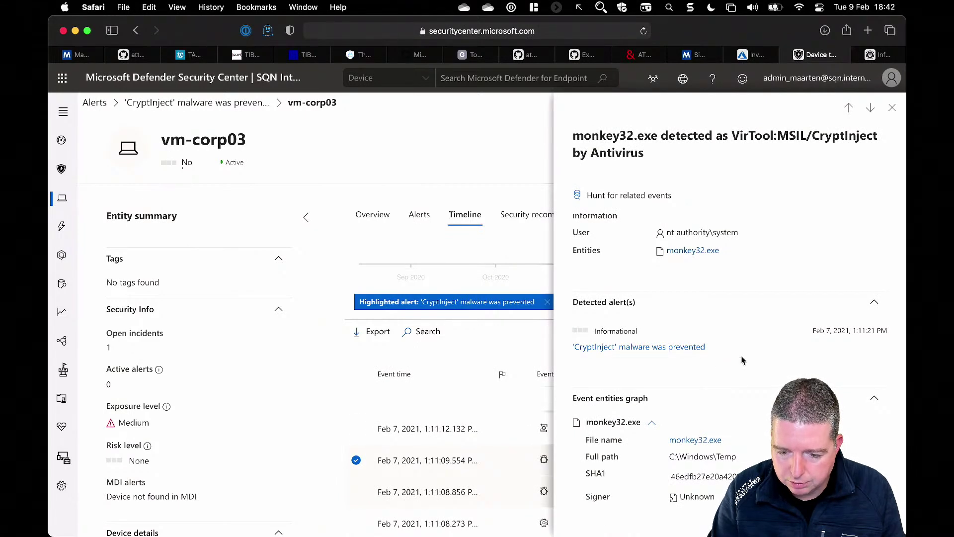
pyautogui.click(704, 443)
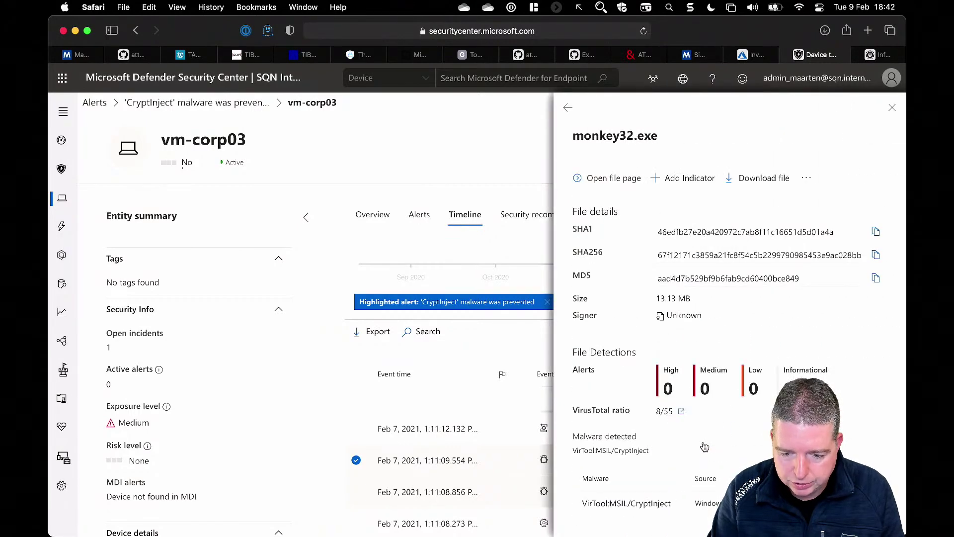
# Step: Open the VirusTotal report for monkey32.exe, dismiss the privacy and cookie notices, and read the community comments
pyautogui.click(682, 413)
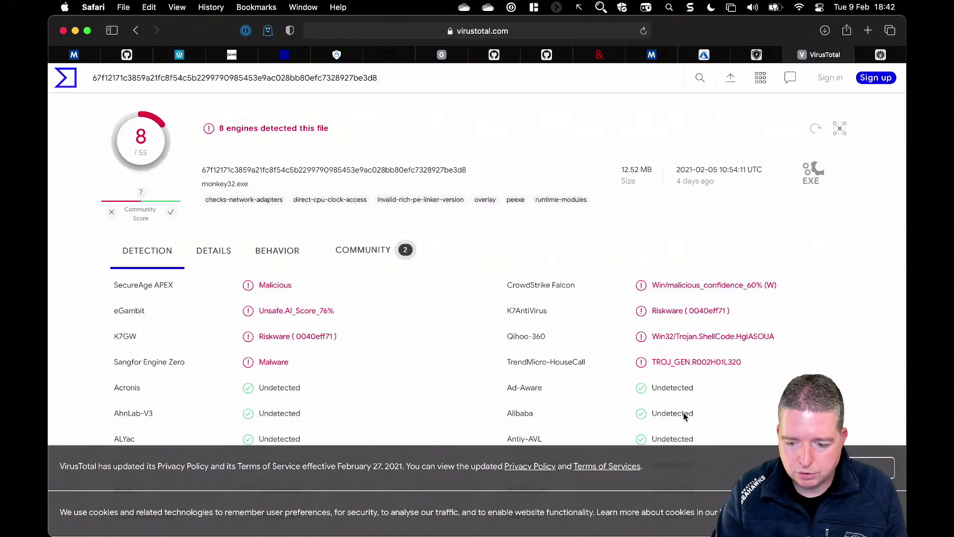
pyautogui.click(866, 467)
pyautogui.click(879, 513)
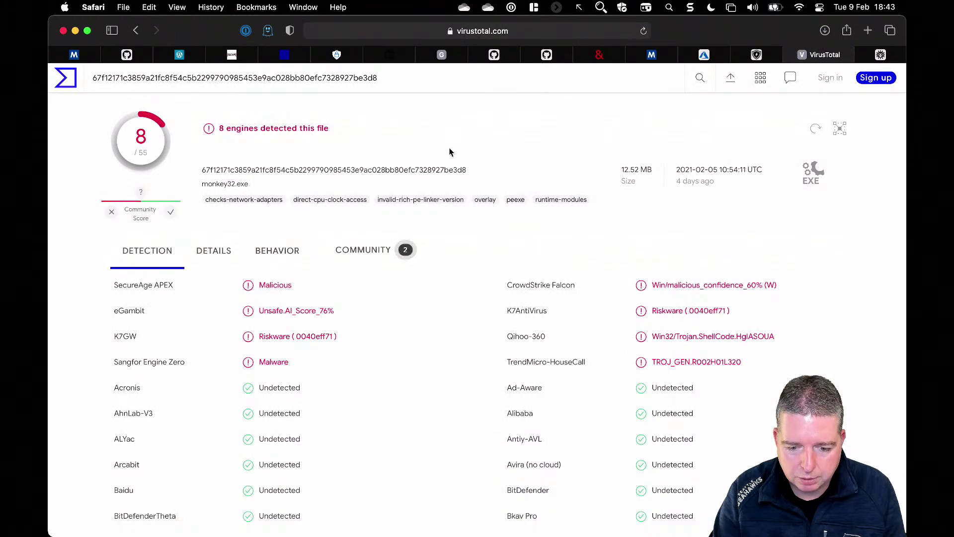
pyautogui.click(390, 252)
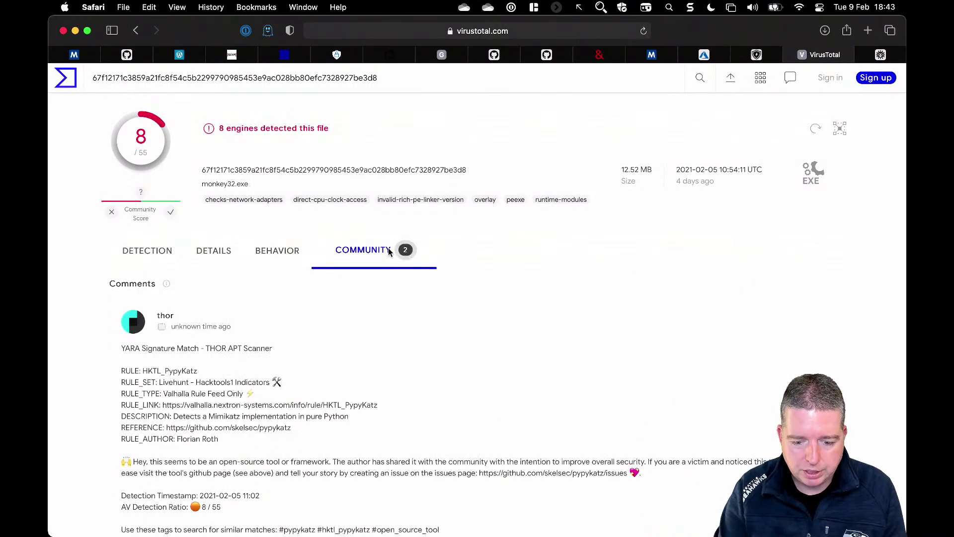
pyautogui.scroll(-5, 567, 372)
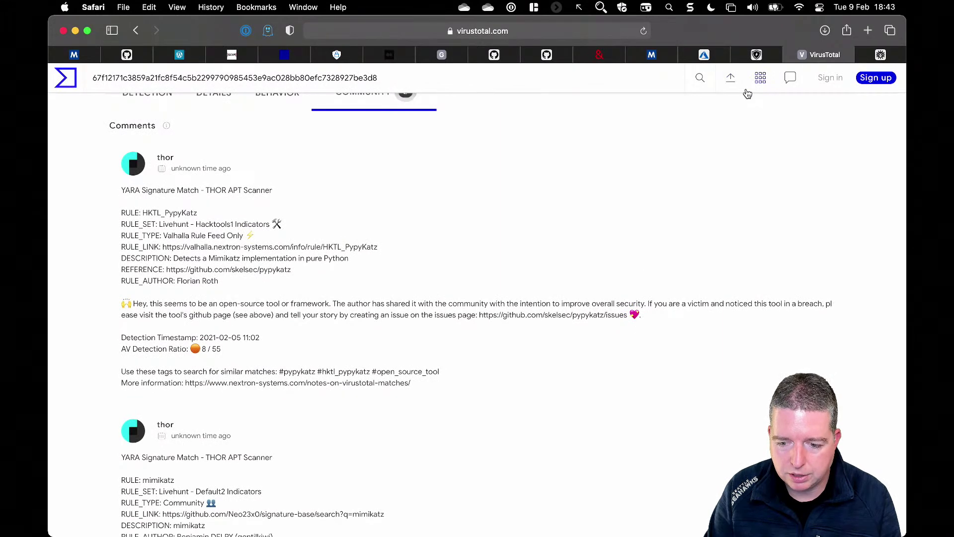
# Step: Return to Microsoft Defender Security Center and open Advanced hunting
pyautogui.click(756, 55)
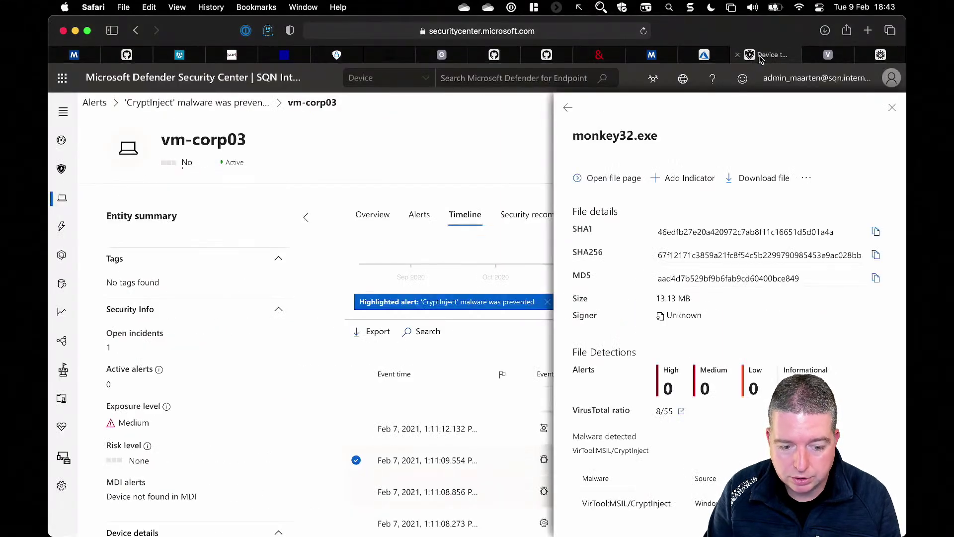
pyautogui.click(62, 284)
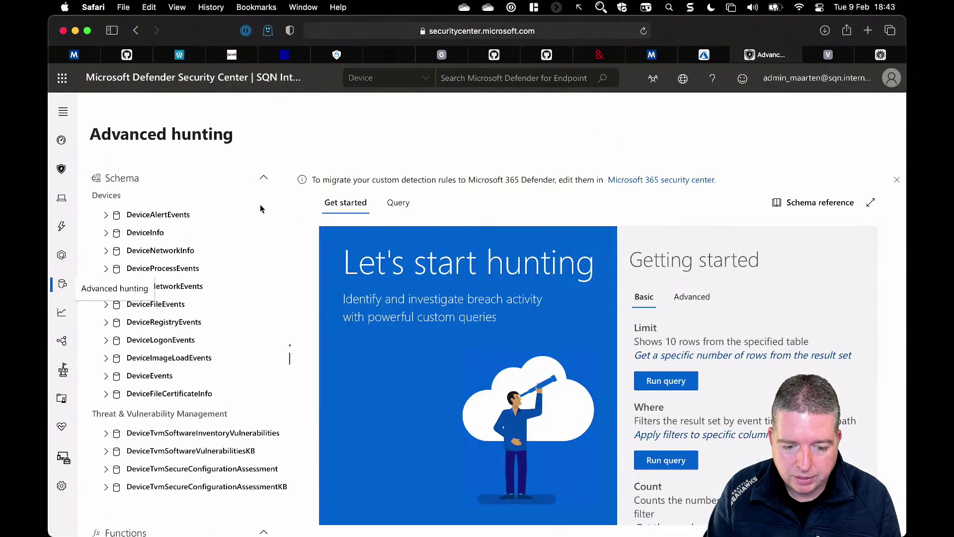
# Step: Go to security.microsoft.com and open Advanced hunting in Microsoft 365 security
pyautogui.click(391, 31)
pyautogui.write('sec')
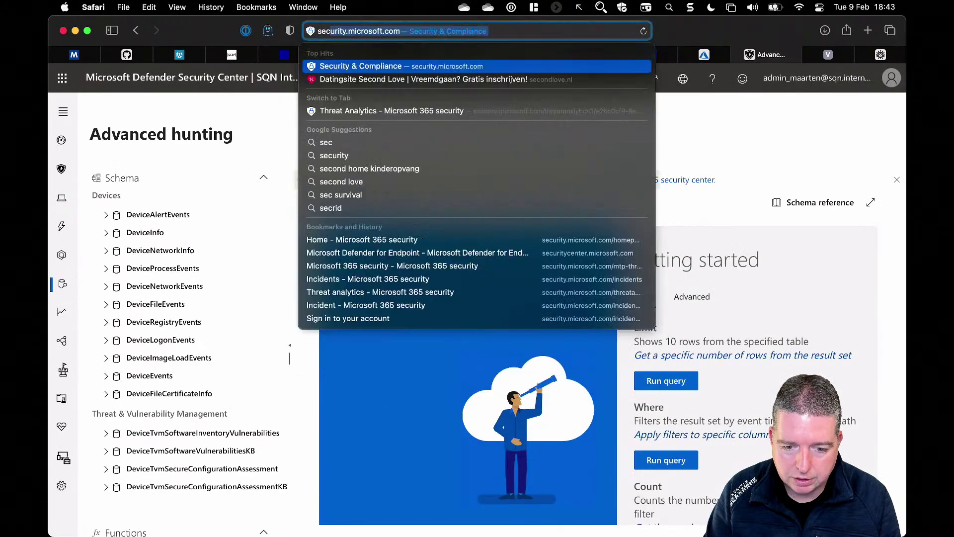
pyautogui.press('Return')
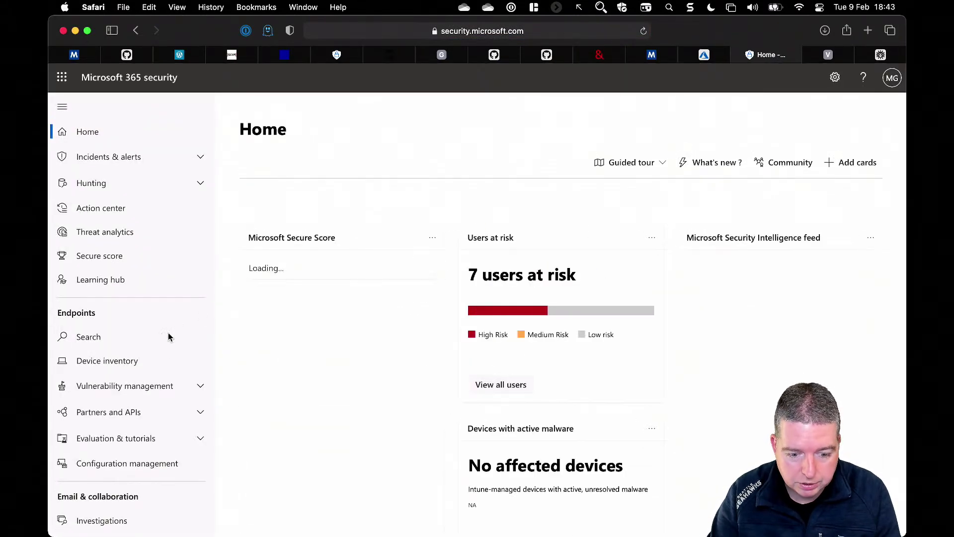
pyautogui.click(148, 191)
pyautogui.click(133, 204)
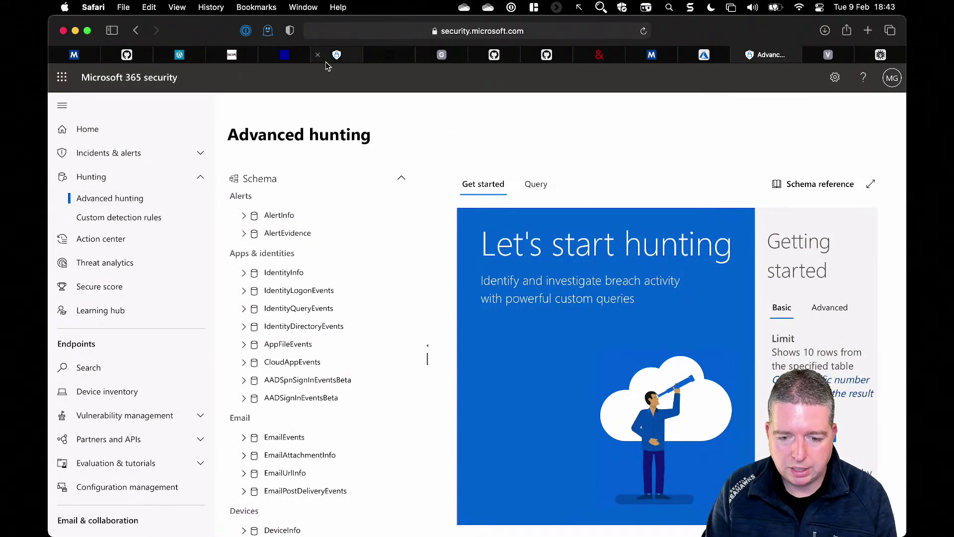
pyautogui.click(390, 31)
pyautogui.write('www.')
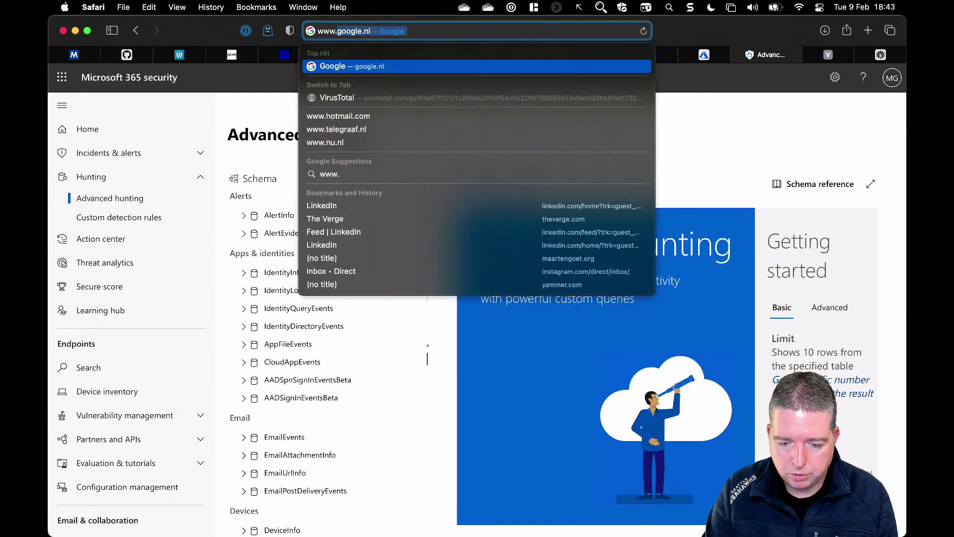
pyautogui.write('kustoking.com')
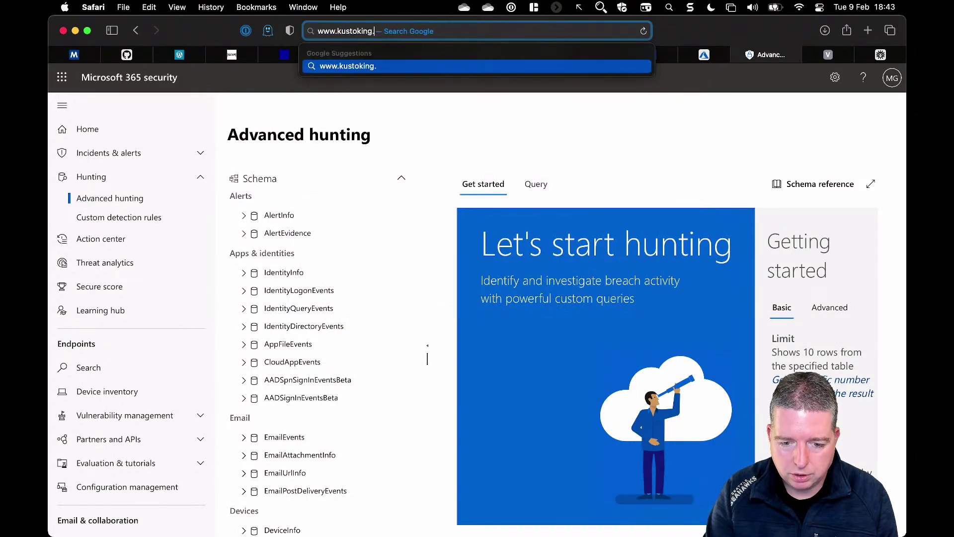
pyautogui.press('Return')
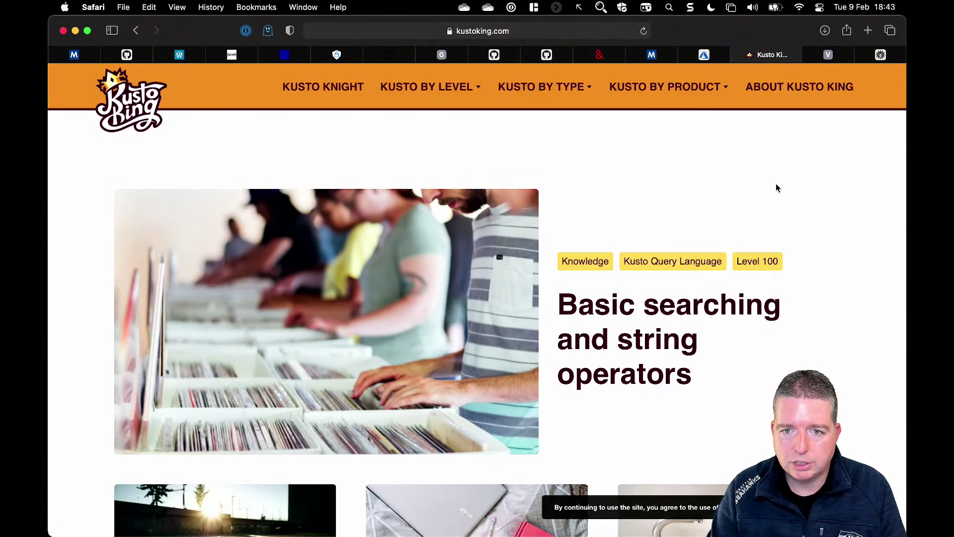
pyautogui.scroll(-5, 777, 185)
pyautogui.scroll(-5, 777, 184)
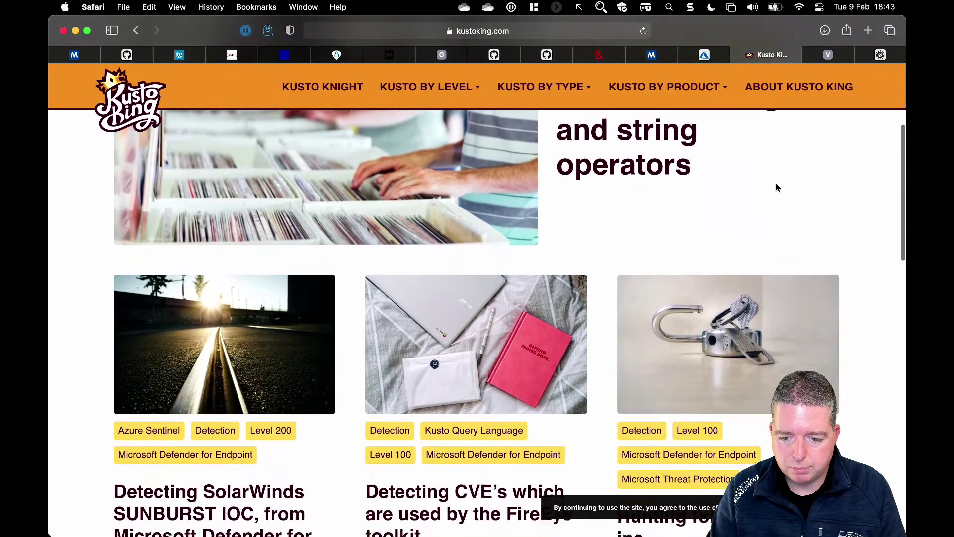
pyautogui.scroll(-5, 776, 185)
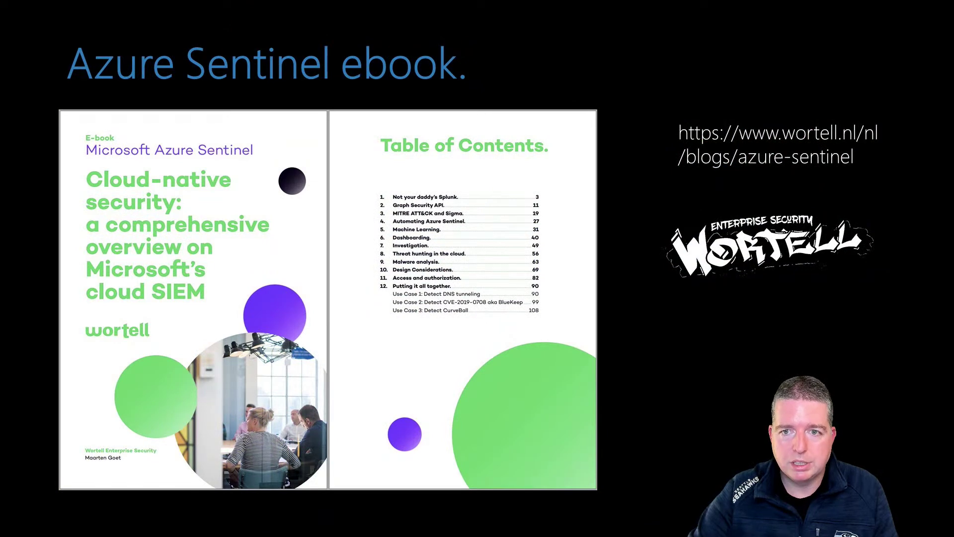
pyautogui.press('Right')
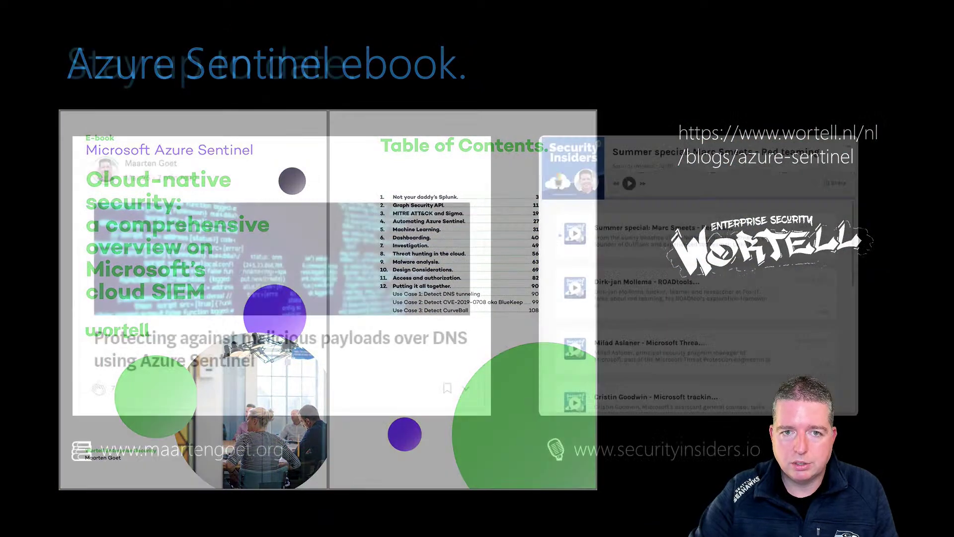